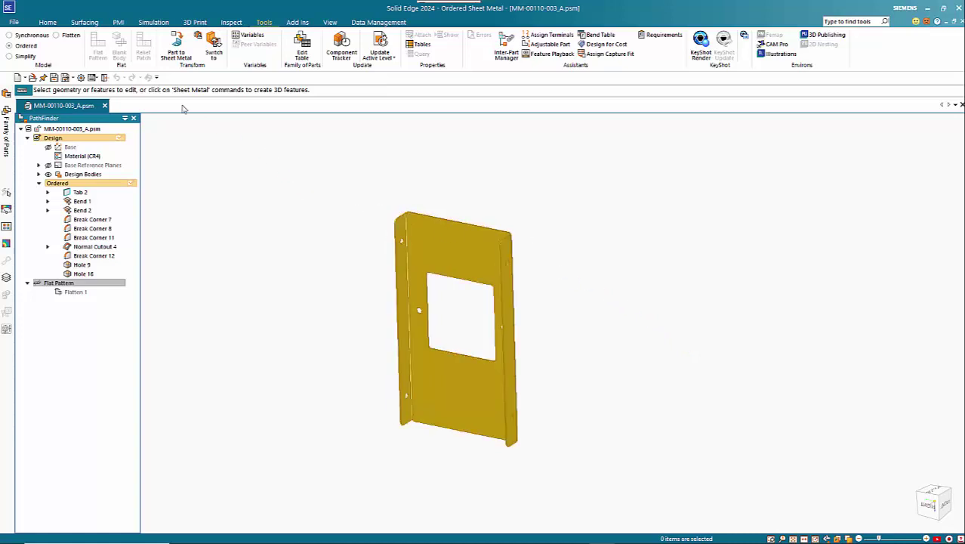
Step: Create a new drawing of the active sheet-metal model using the View Wizard
left_click(13, 23)
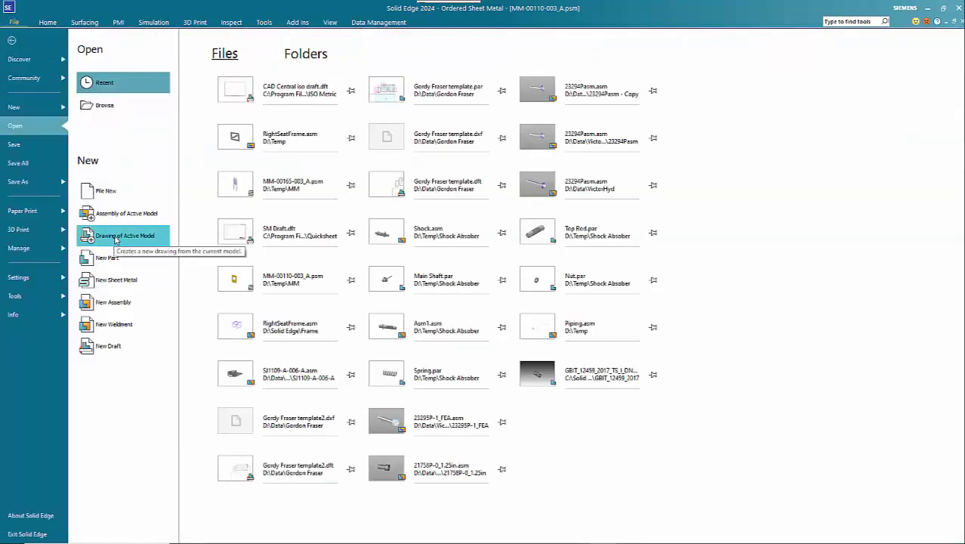
left_click(115, 240)
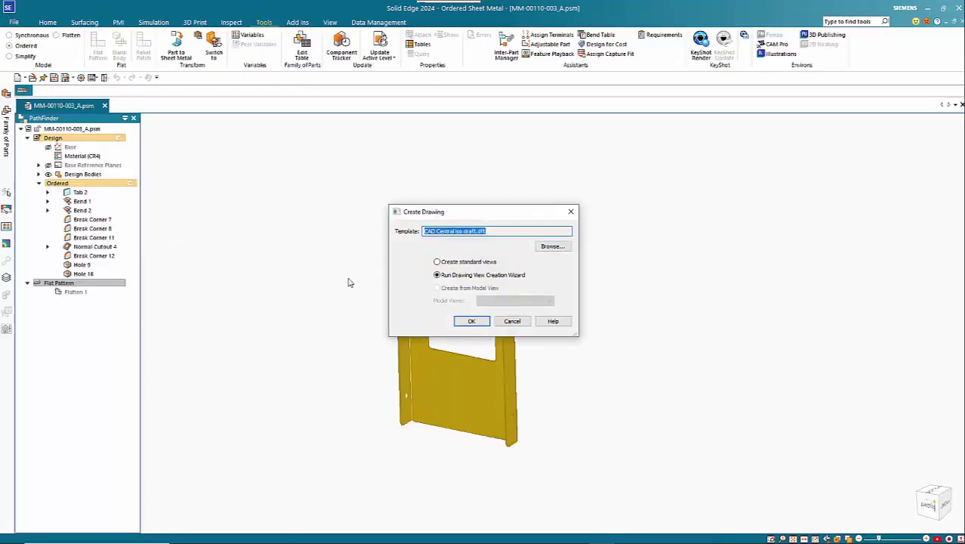
left_click(472, 321)
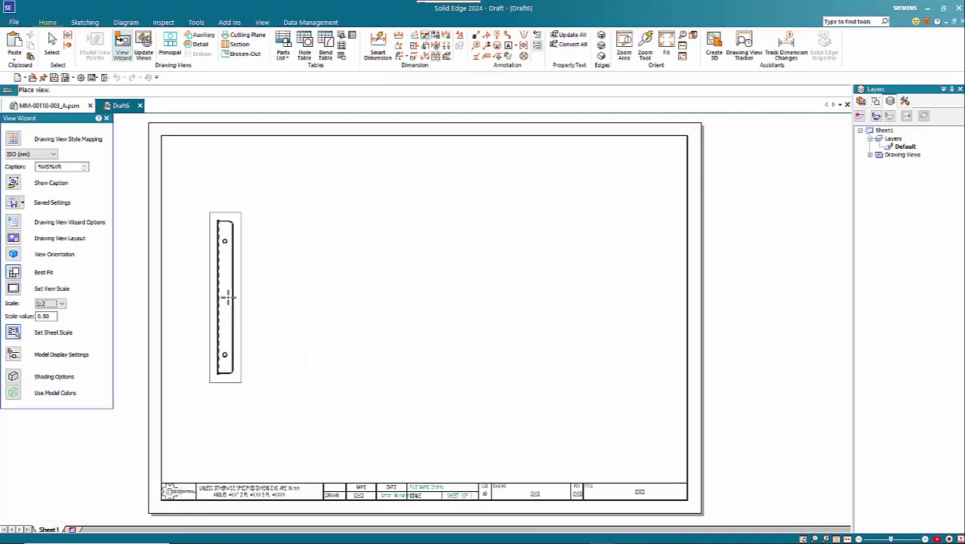
Step: Place side, front and isometric views, moving the isometric to the sheet's right
left_click(243, 300)
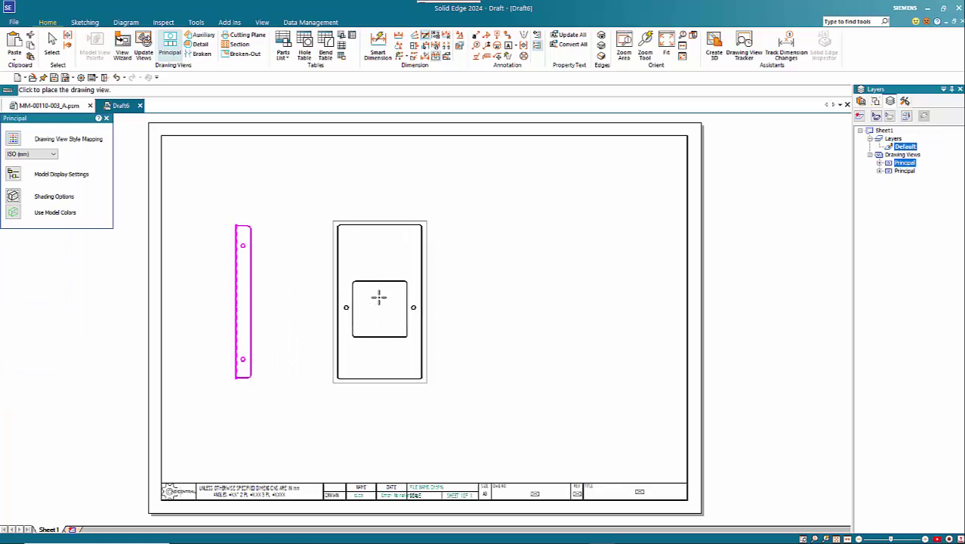
left_click(437, 263)
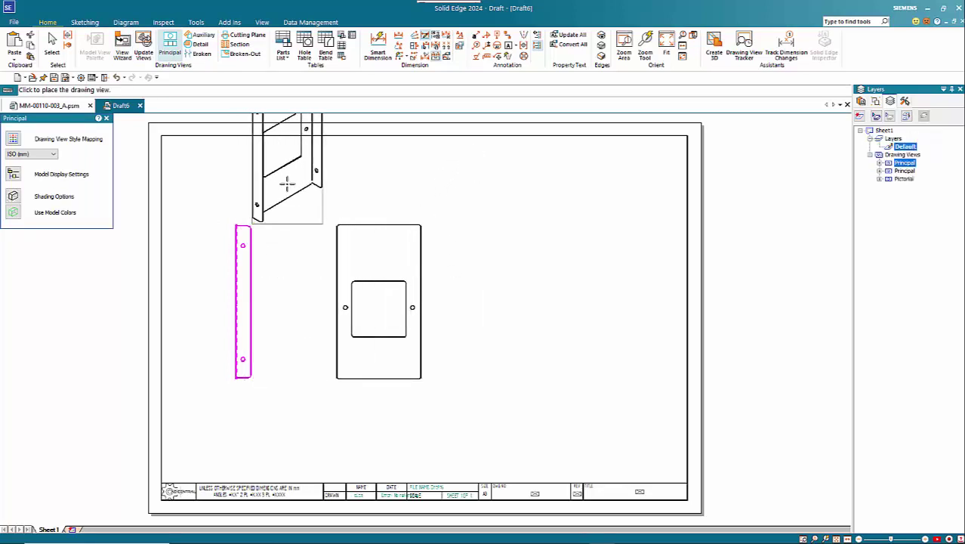
left_click(287, 182)
key("Escape")
left_click_drag(287, 201, 616, 297)
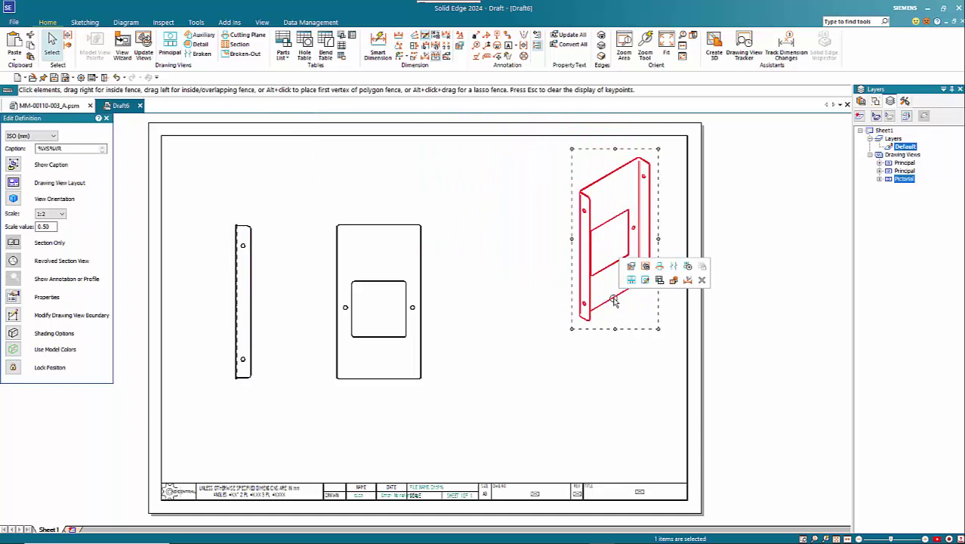
Step: Set the isometric view's shading option to Shaded with Edges
left_click(56, 340)
left_click(66, 377)
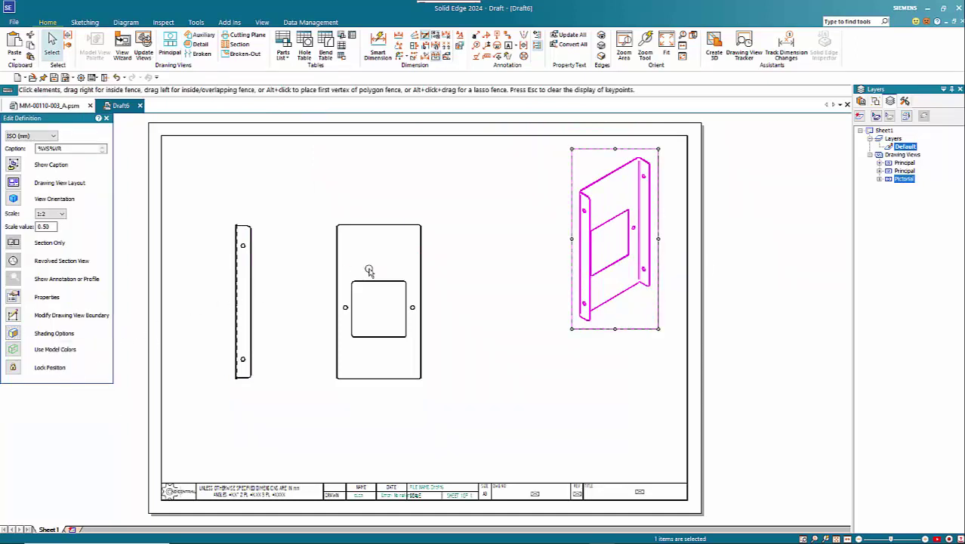
left_click(144, 46)
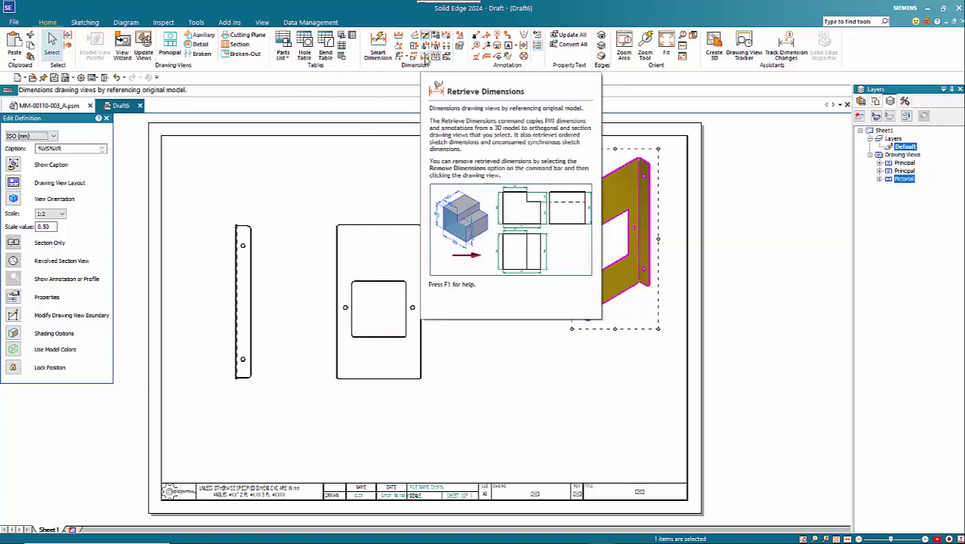
Step: Retrieve the model dimensions into the side view and the front view
left_click(426, 57)
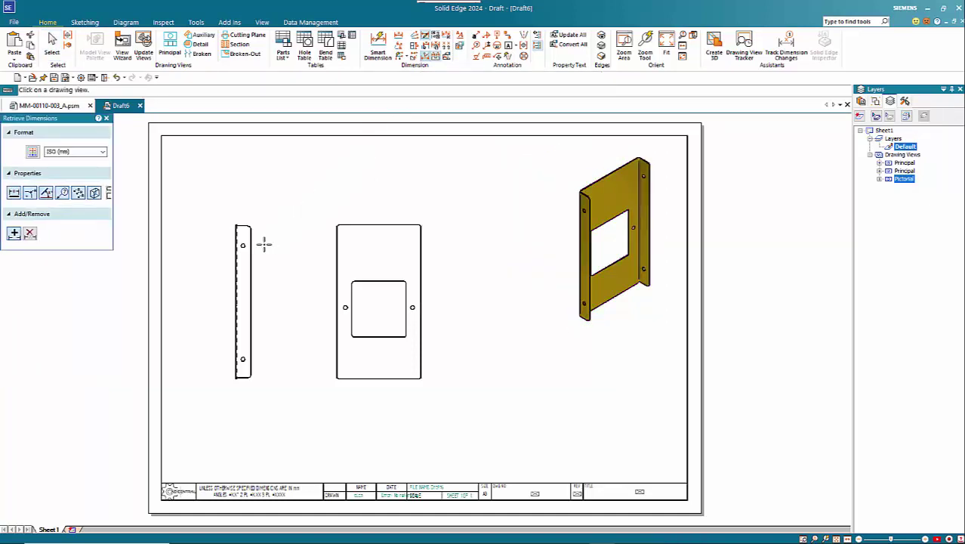
left_click(250, 238)
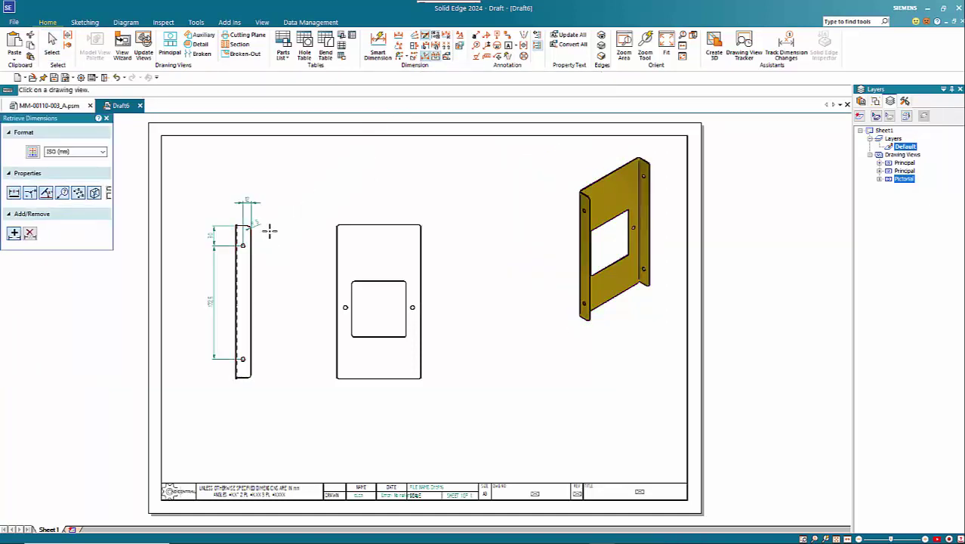
left_click(350, 222)
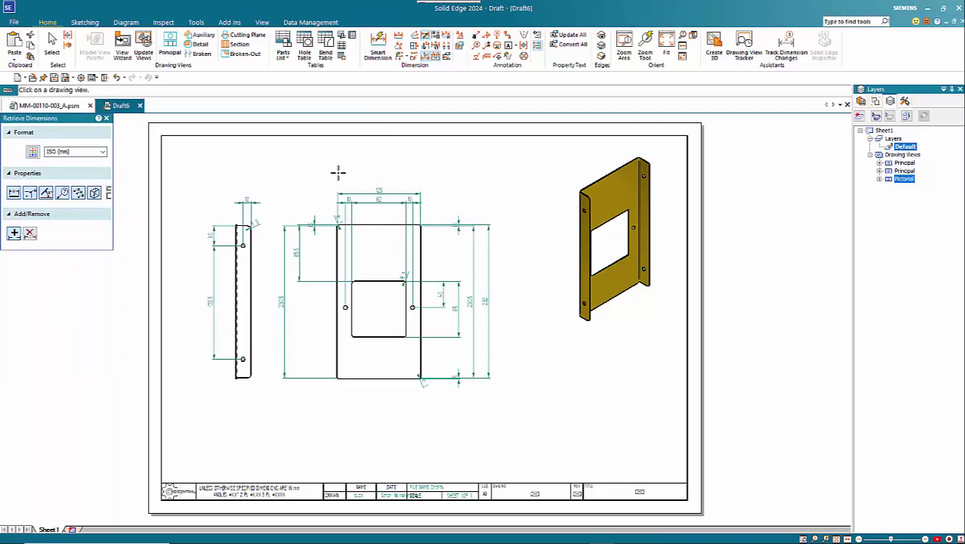
key("Escape")
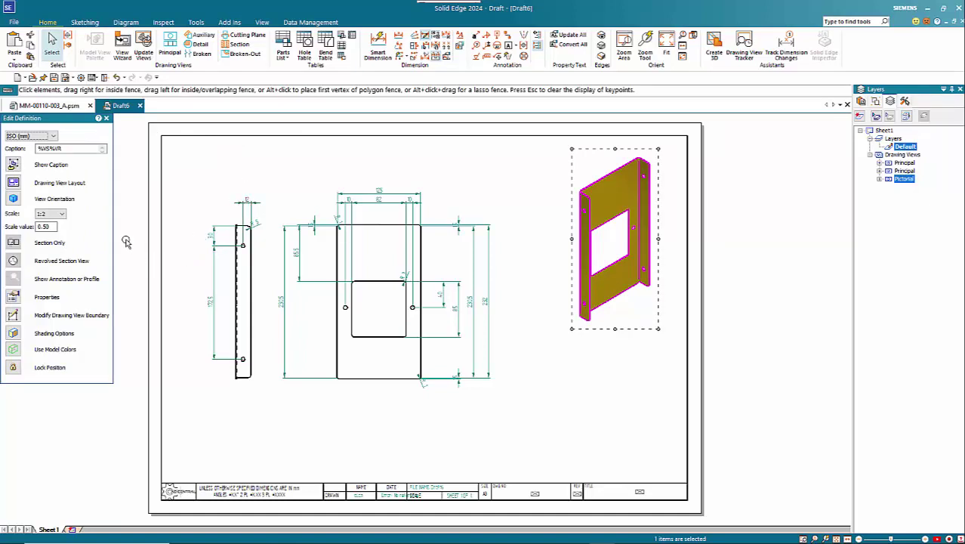
left_click(51, 44)
Step: SmartSelect all dimensions and set their text scale to 1.50
left_click(136, 200)
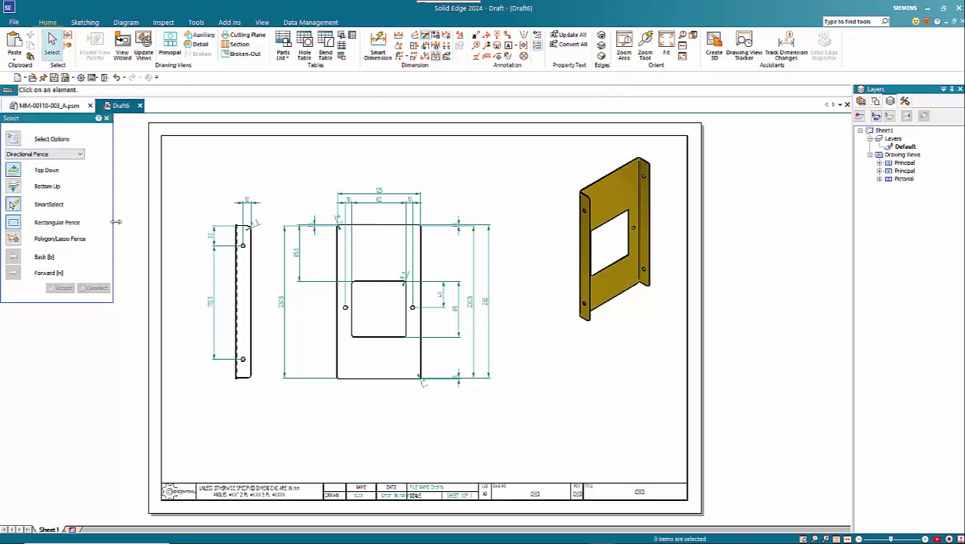
left_click(221, 213)
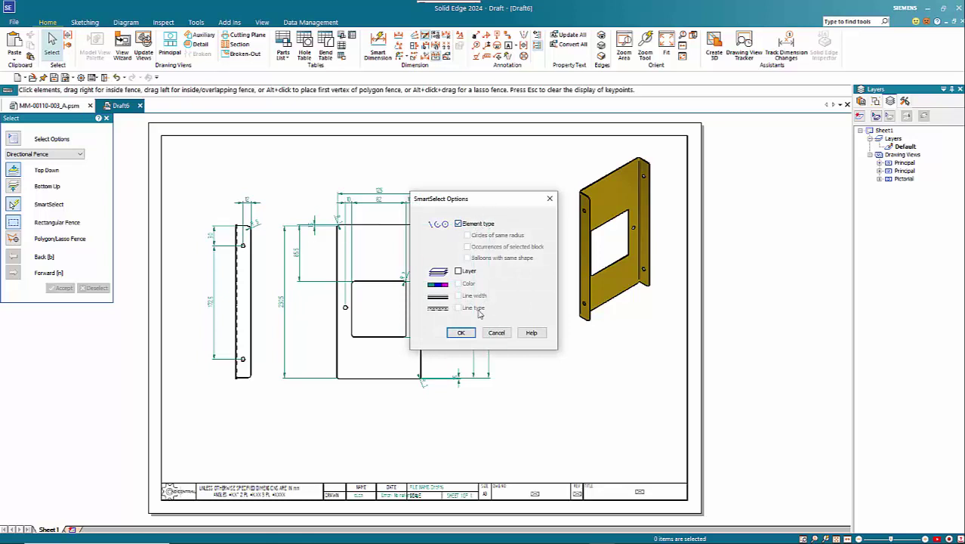
left_click(461, 332)
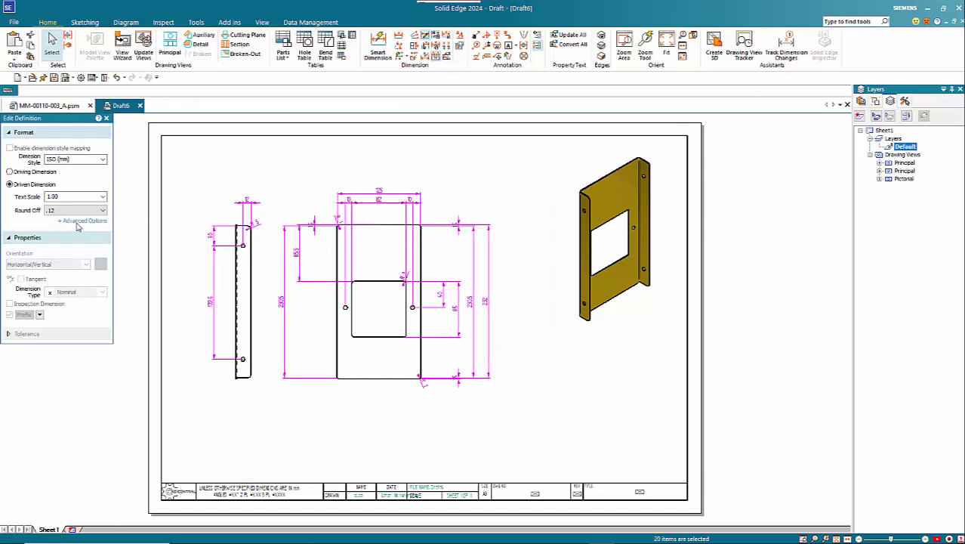
left_click(63, 198)
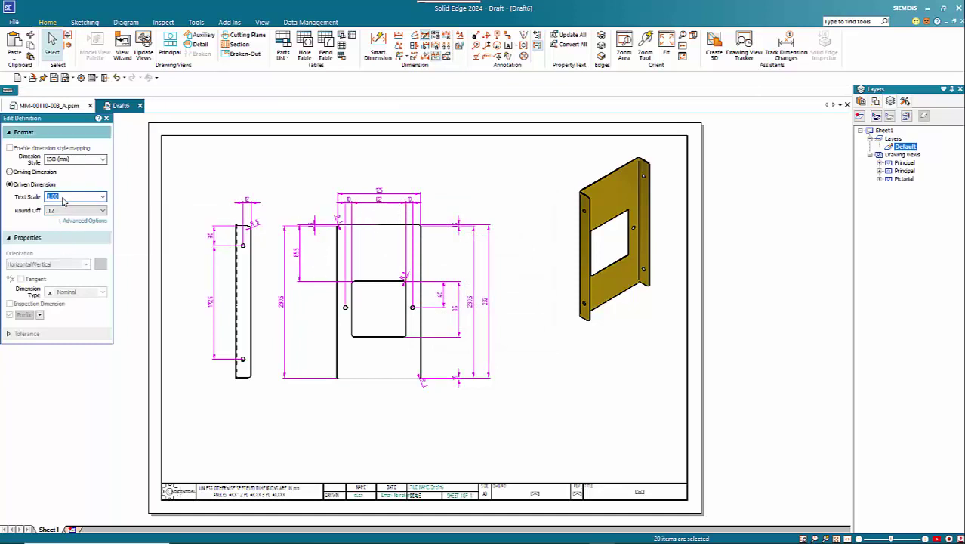
key("Return")
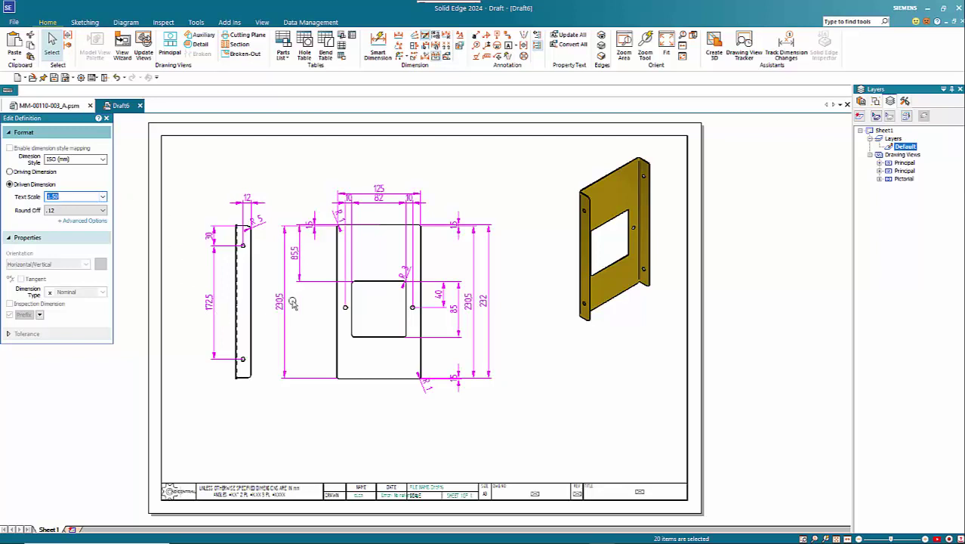
left_click(347, 154)
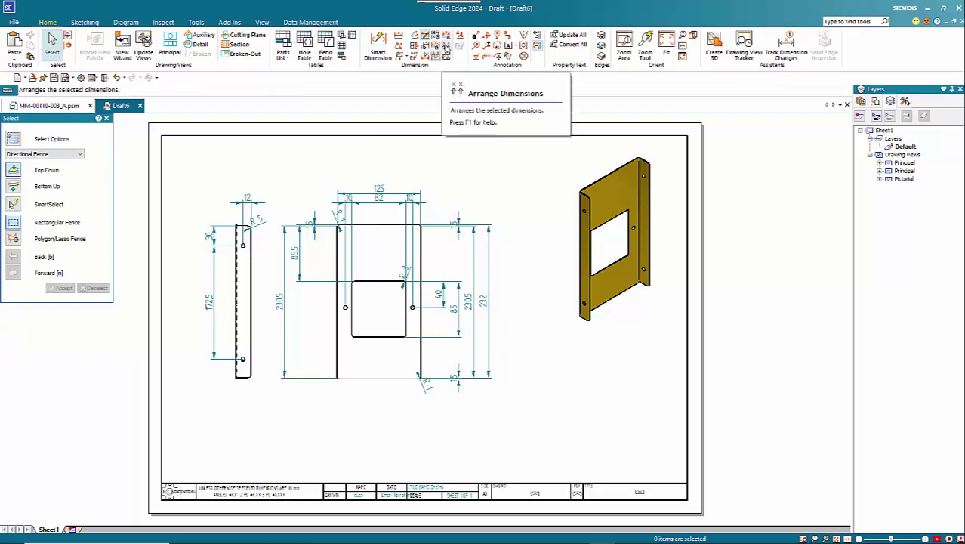
Step: Auto-arrange all dimensions fenced around the side and front views
left_click(446, 56)
mouse_move(189, 169)
left_mouse_down()
mouse_move(239, 220)
mouse_move(510, 406)
left_mouse_up()
right_click(527, 345)
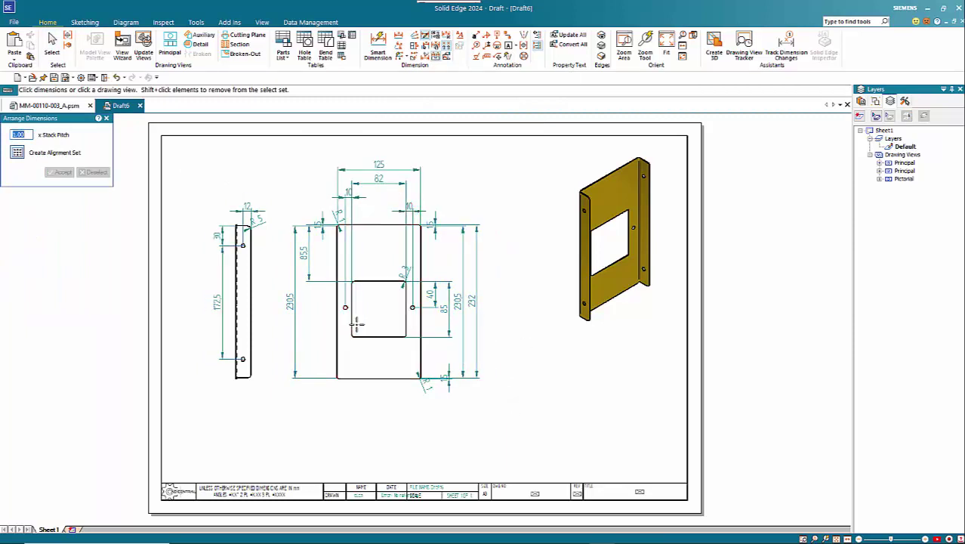
key("Escape")
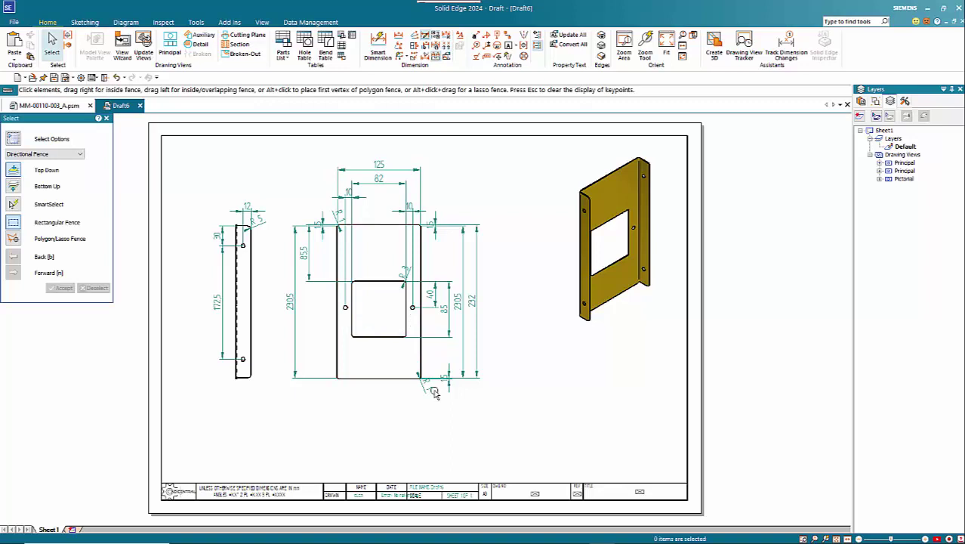
Step: Set the R 1 radius dimension's text orientation to Horizontal
right_click(430, 395)
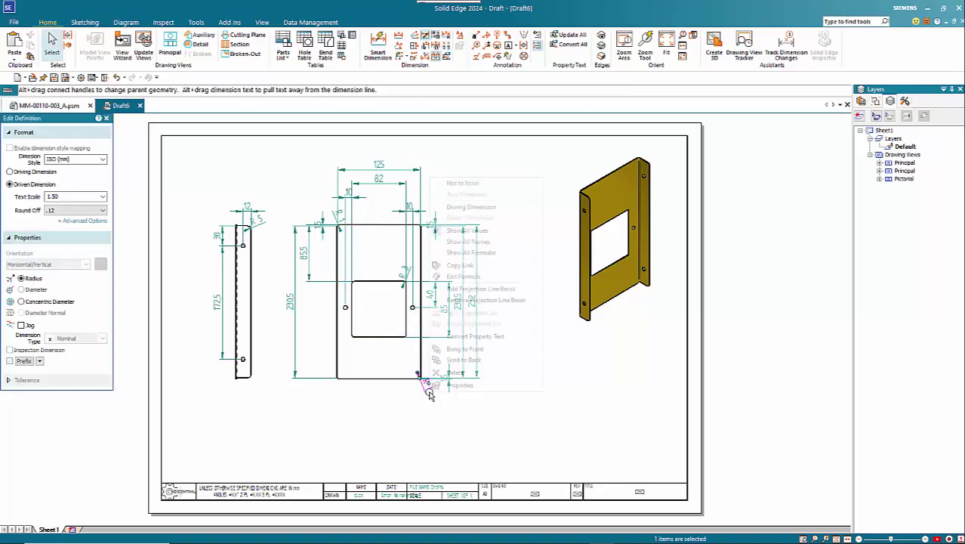
left_click(458, 385)
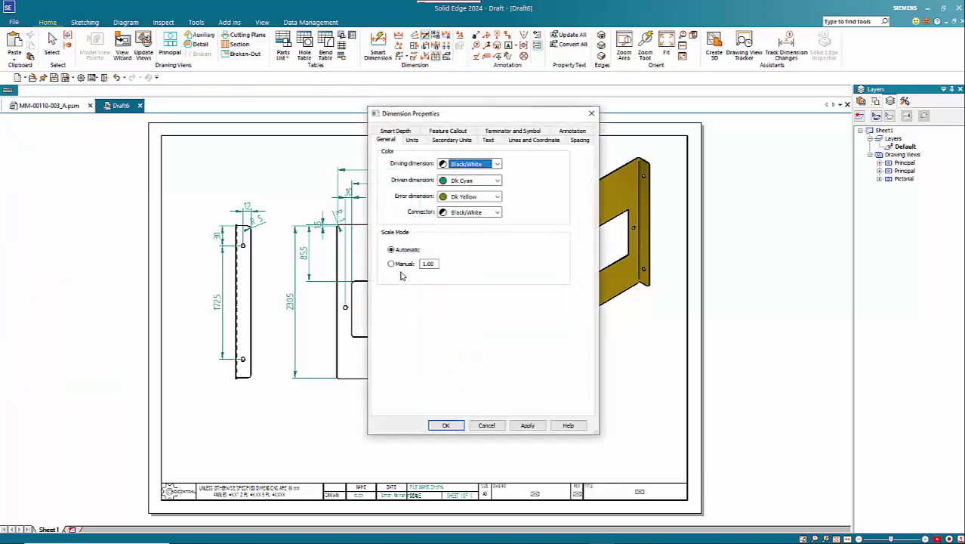
left_click(489, 140)
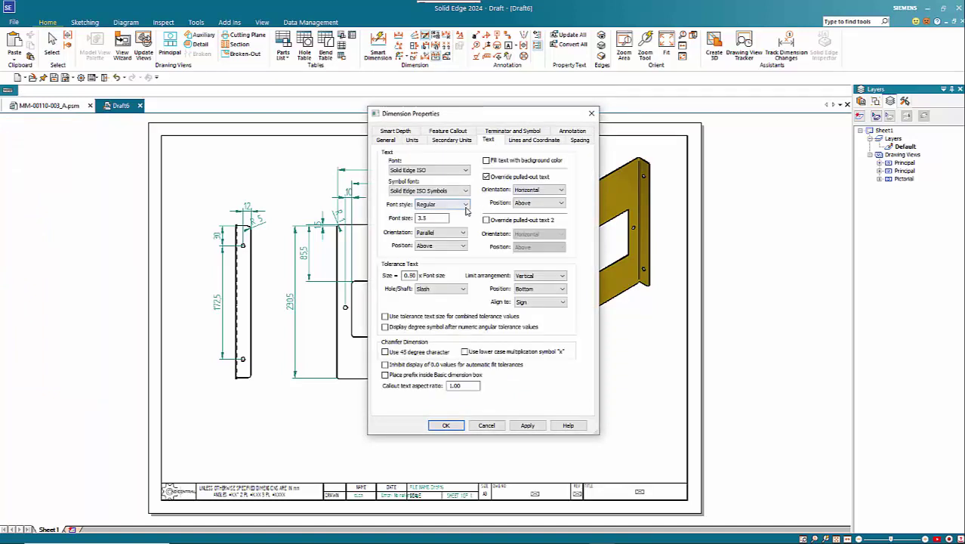
left_click(446, 233)
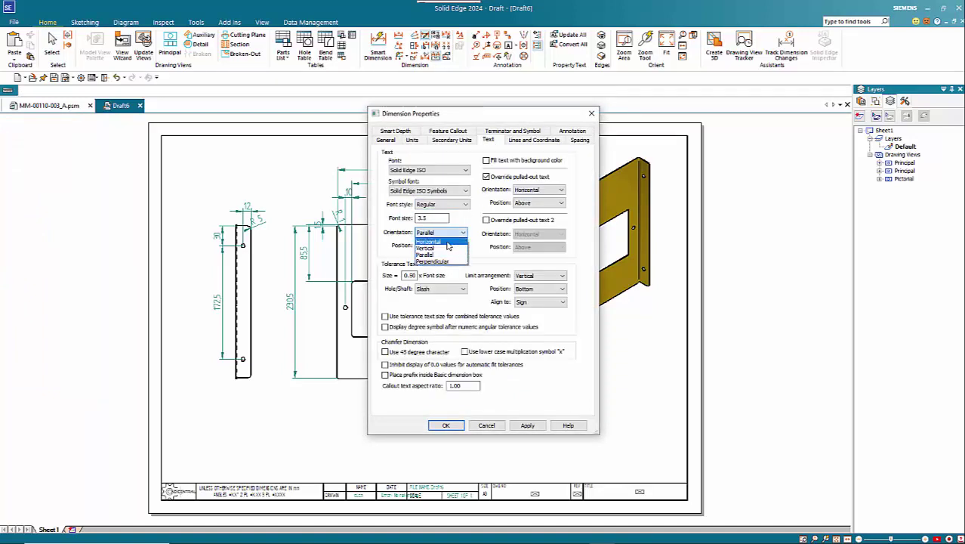
left_click(447, 246)
left_click(446, 426)
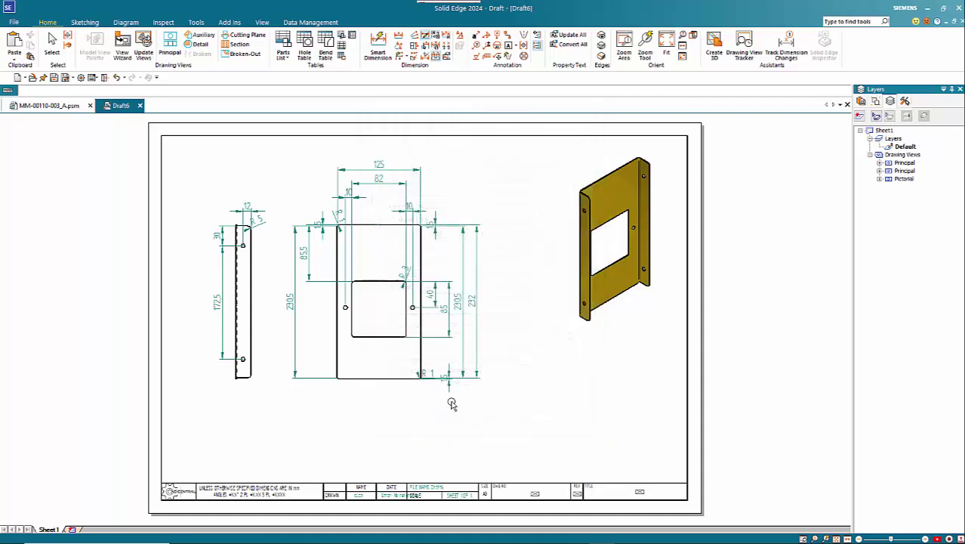
Step: Drag the R 1 dimension below the front view's bottom edge
left_click(427, 373)
left_click_drag(428, 373, 428, 399)
left_click(537, 381)
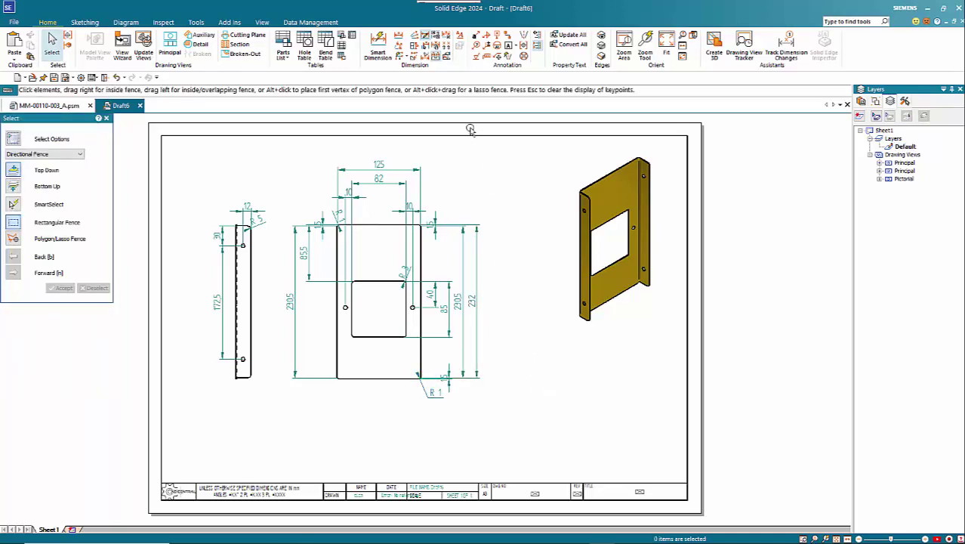
Step: Copy the R 1 dimension's Style onto the R3, R1 and R5 radius dimensions
left_click(435, 50)
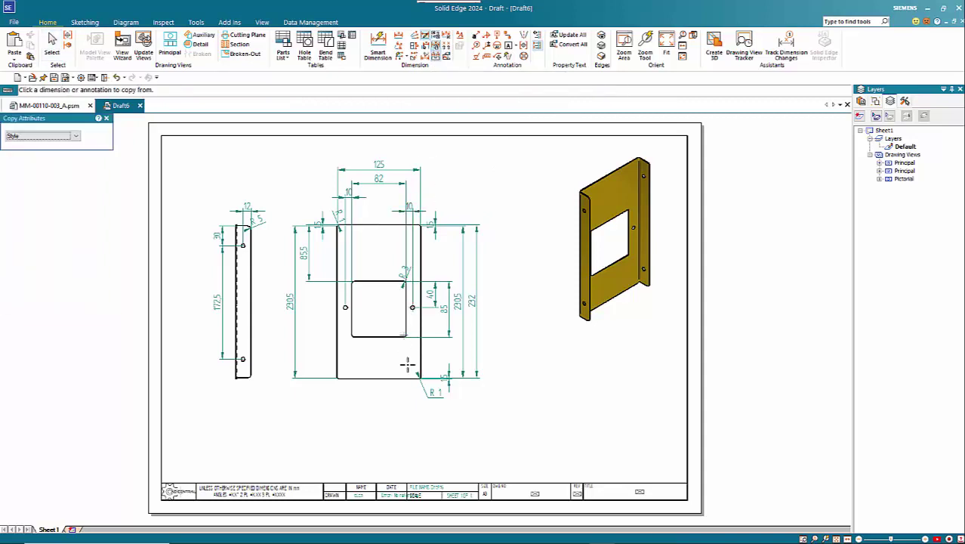
left_click(432, 396)
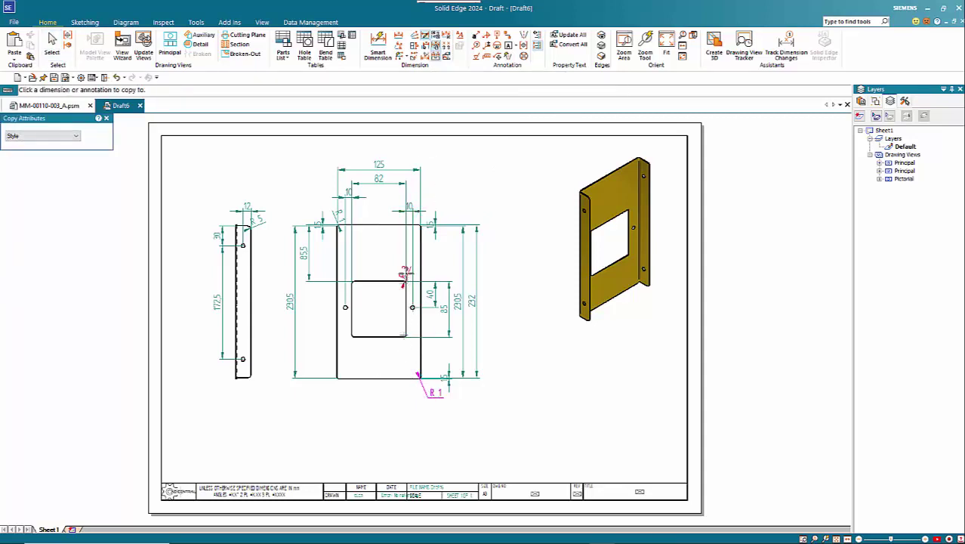
left_click(54, 137)
left_click(45, 165)
left_click(404, 272)
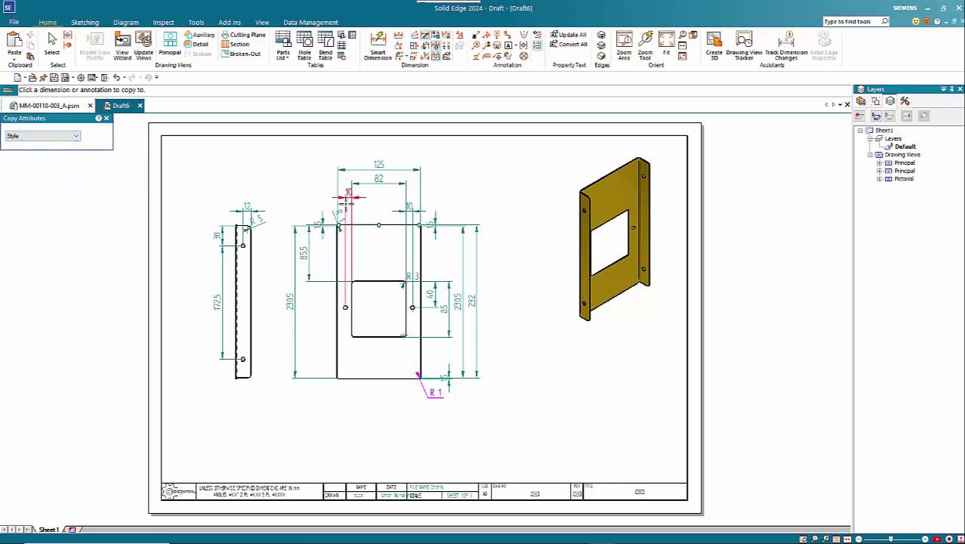
left_click(340, 214)
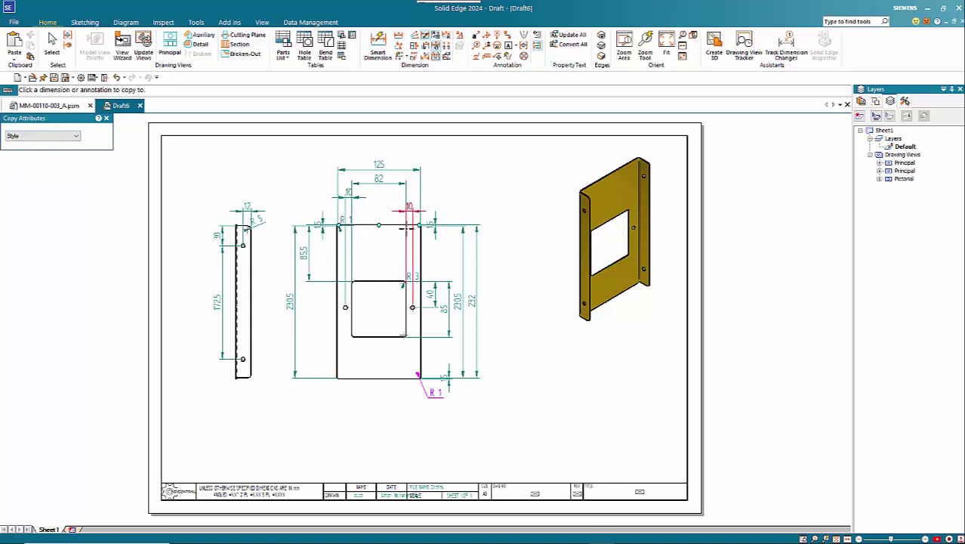
left_click(258, 220)
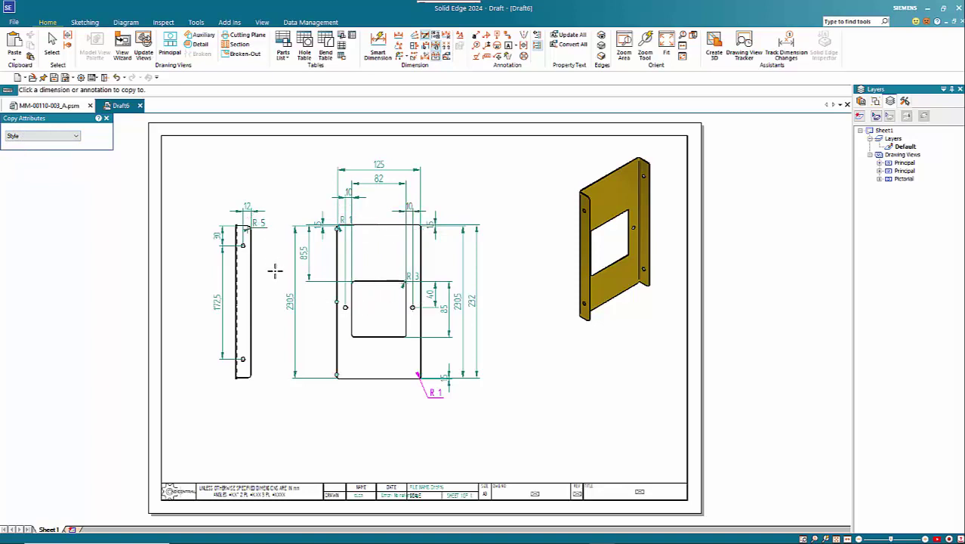
key("Escape")
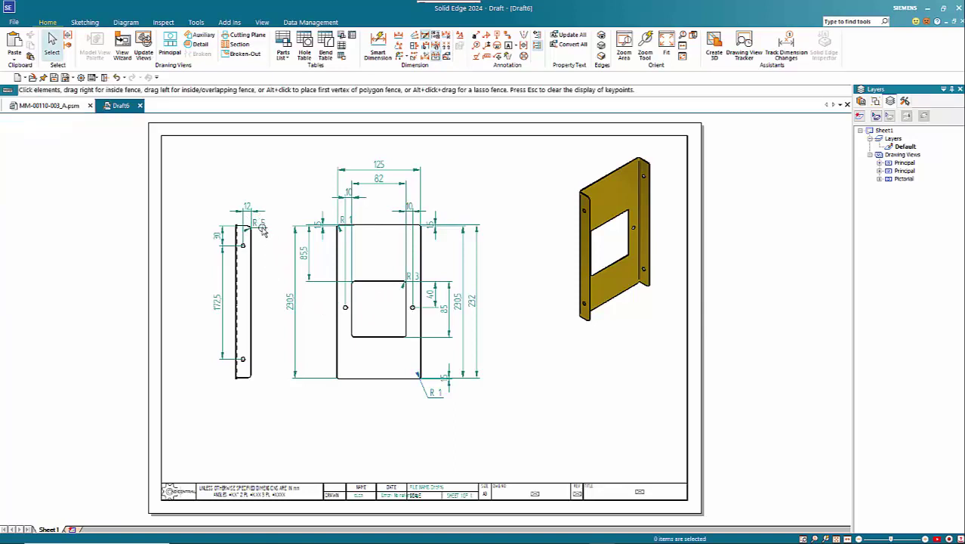
Step: Move the R5 label up-right and the top R1 label up-left, clear of the outlines
left_click(259, 224)
left_click_drag(260, 226, 272, 218)
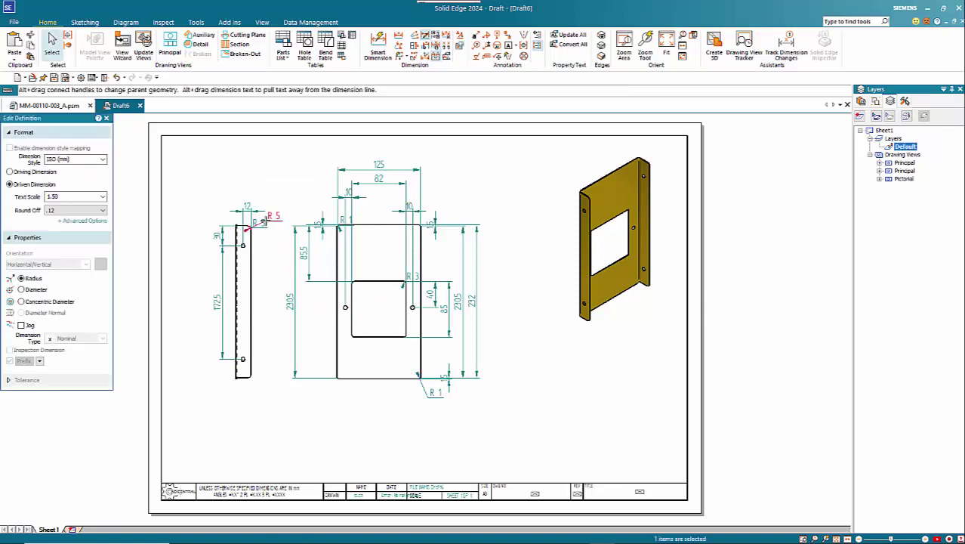
left_click(265, 220)
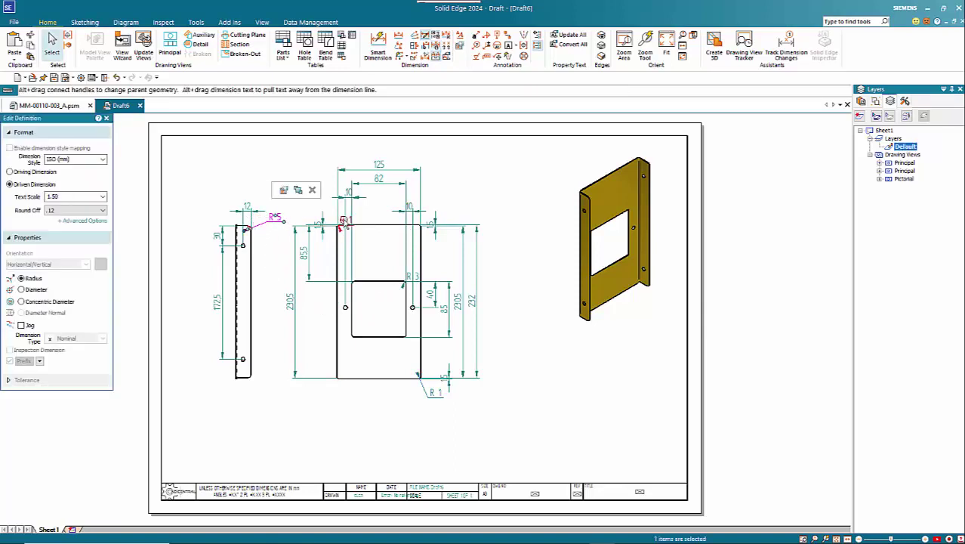
left_click(343, 220)
left_click_drag(344, 221, 312, 195)
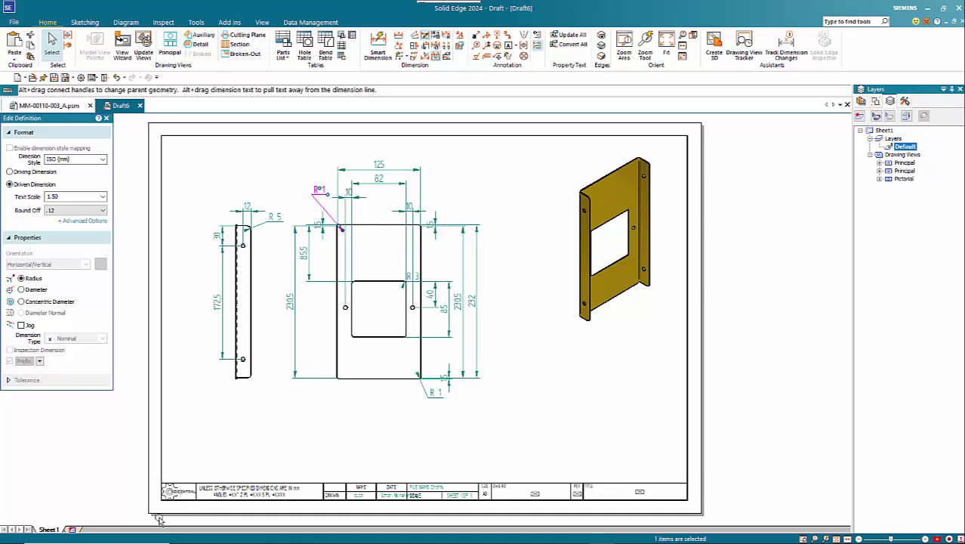
Step: Add a second sheet and give it the A3-Sheet background
left_click(73, 530)
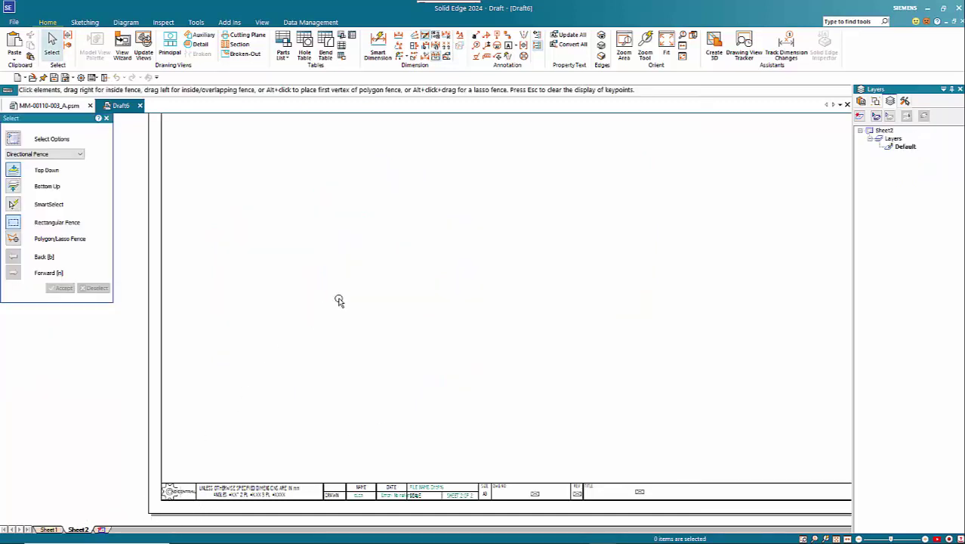
double_click(77, 529)
left_click(460, 232)
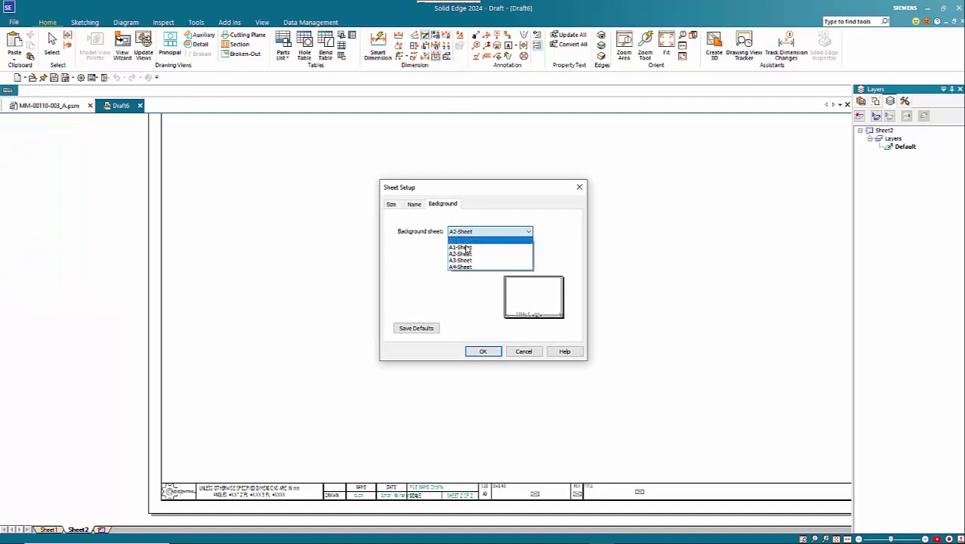
left_click(467, 260)
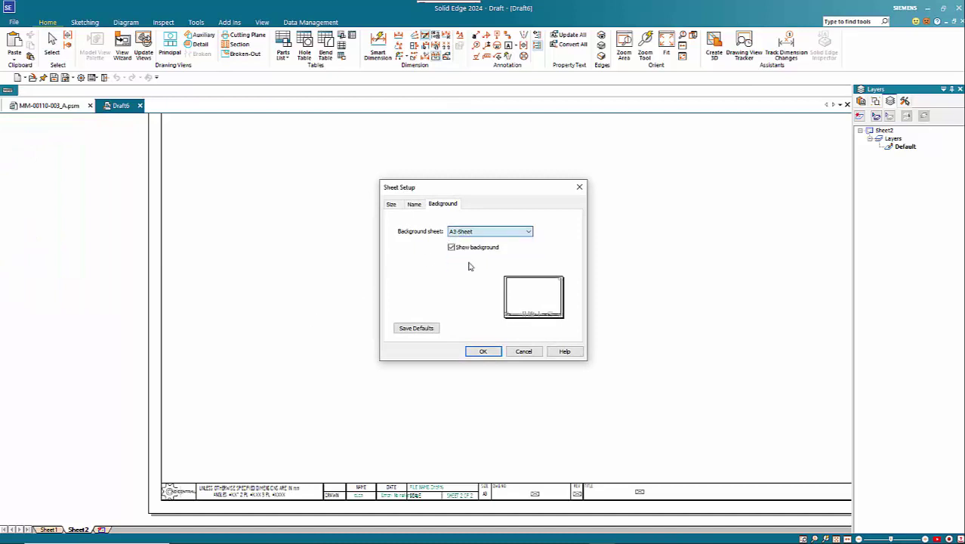
left_click(484, 352)
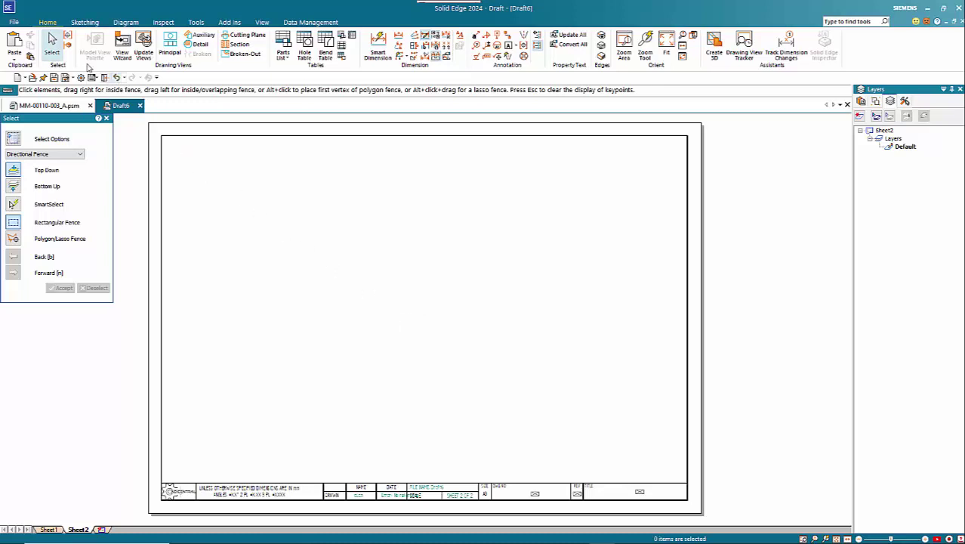
Step: Place a flat-pattern view of the part with a principal side view to its right
left_click(121, 40)
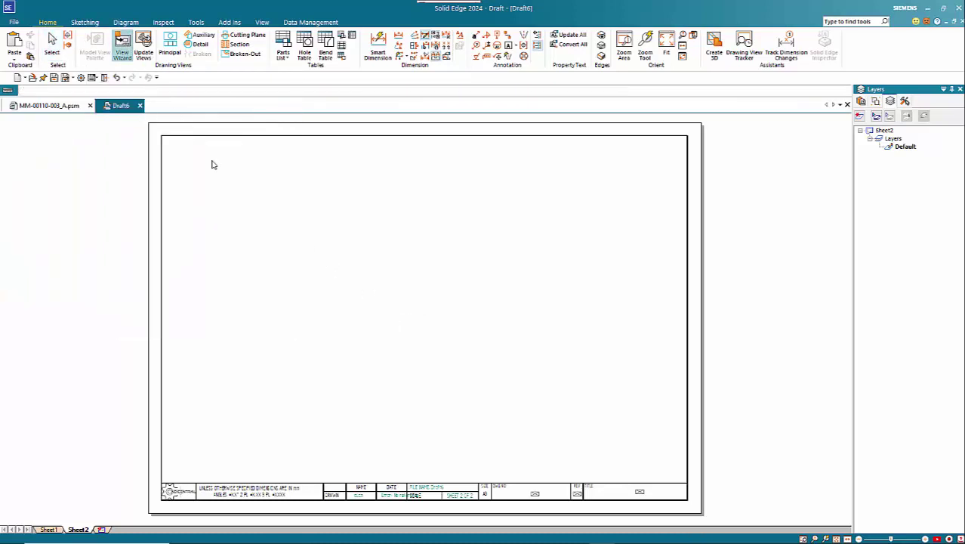
left_click(481, 400)
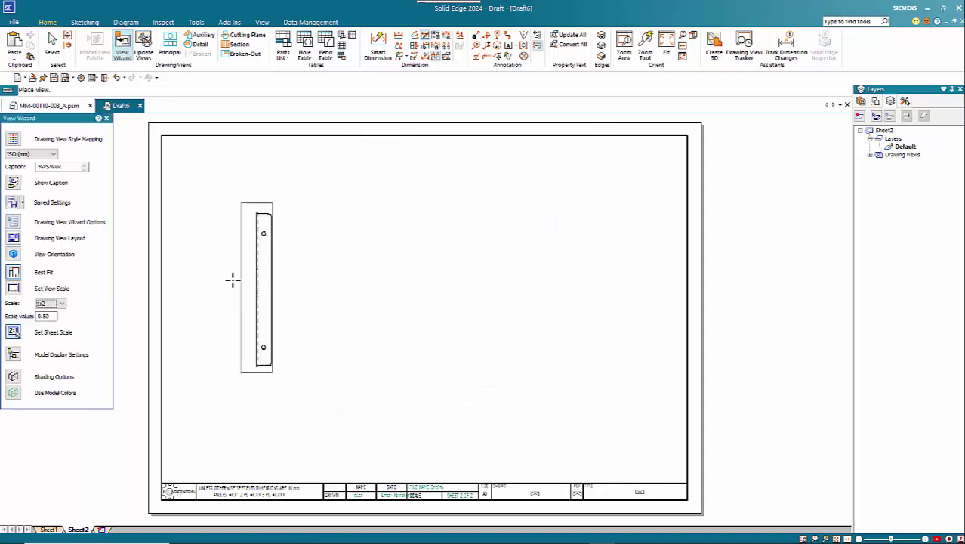
left_click(13, 221)
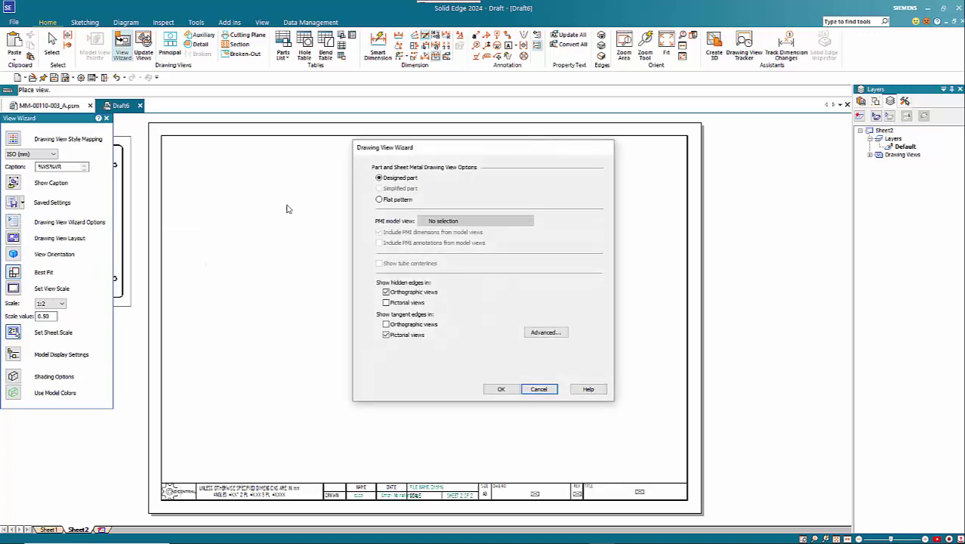
left_click(379, 200)
left_click(501, 389)
left_click(413, 306)
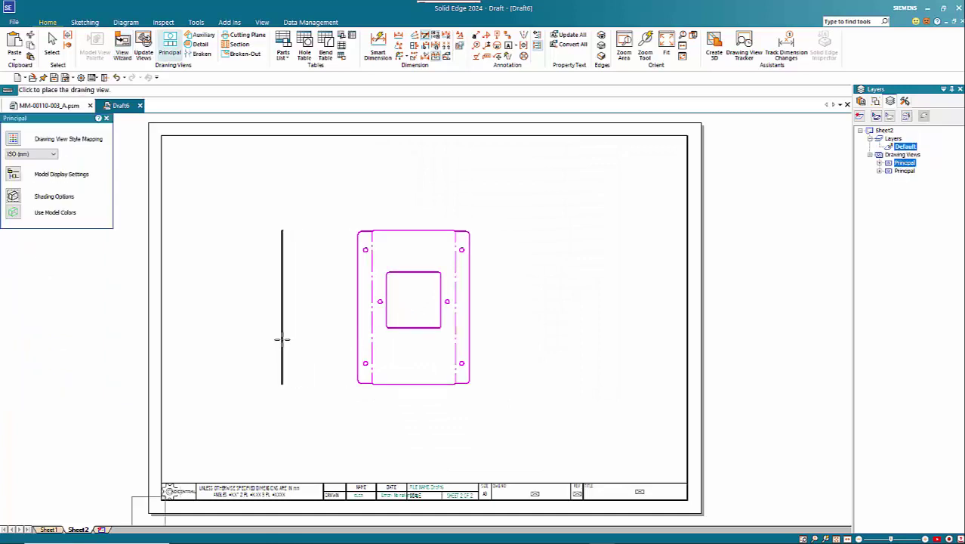
left_click(536, 325)
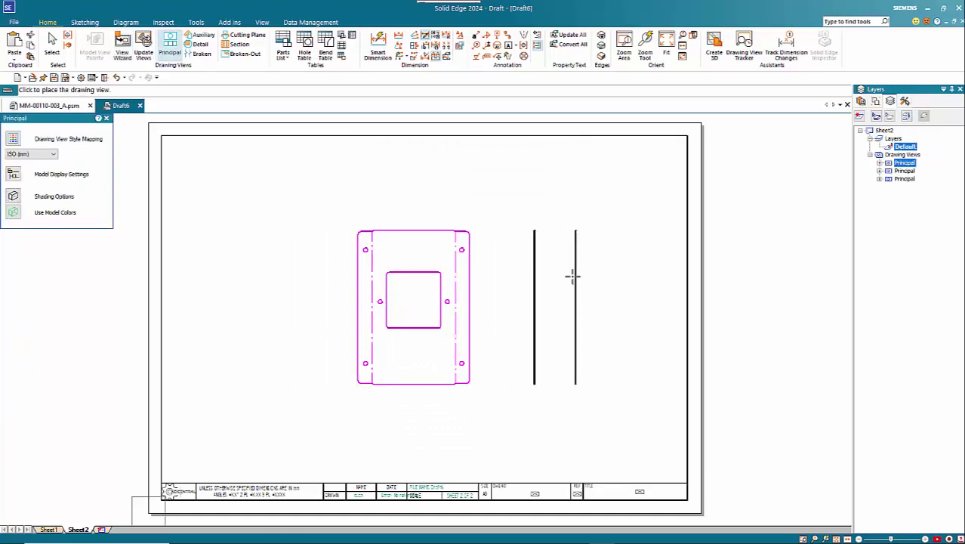
right_click(593, 262)
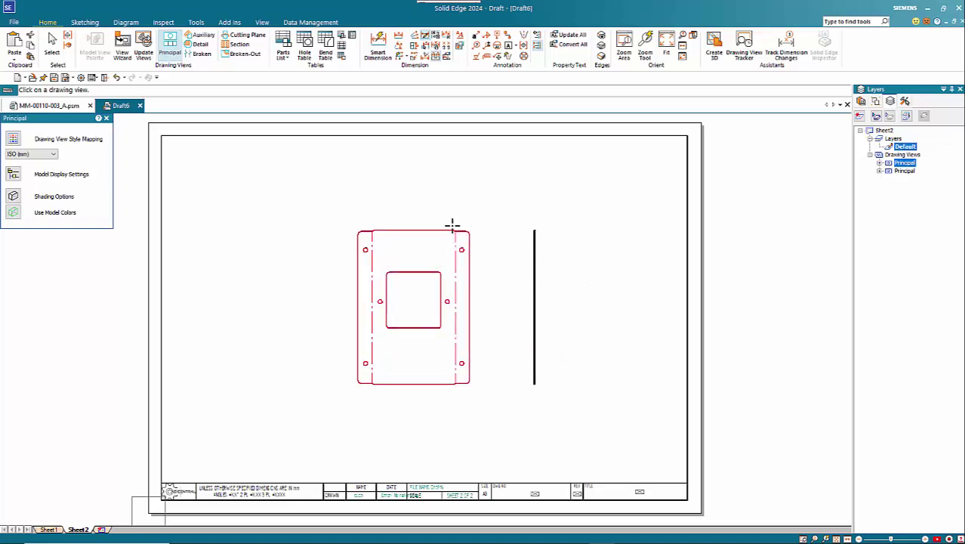
Step: Retrieve the flat pattern's overall width and height dimensions, then return to Sheet1
left_click(427, 56)
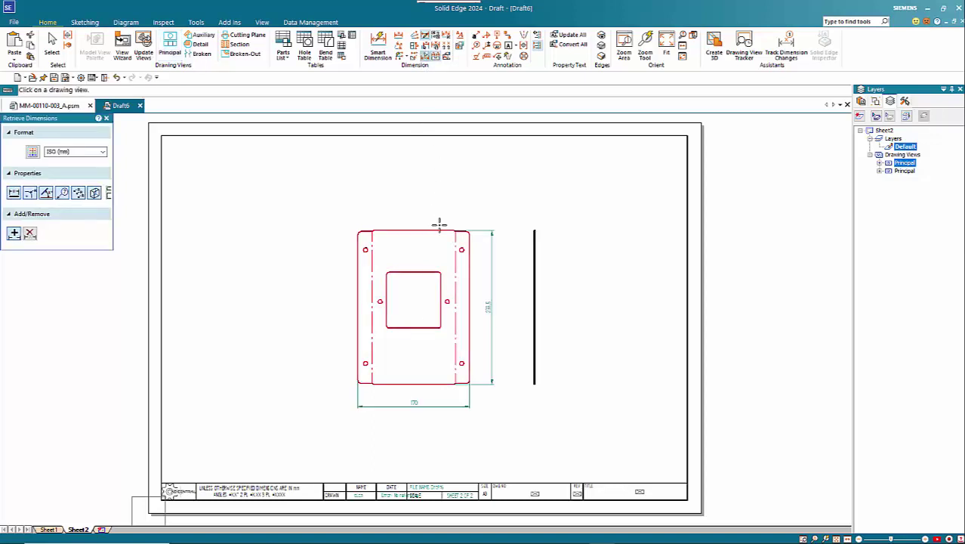
left_click(457, 312)
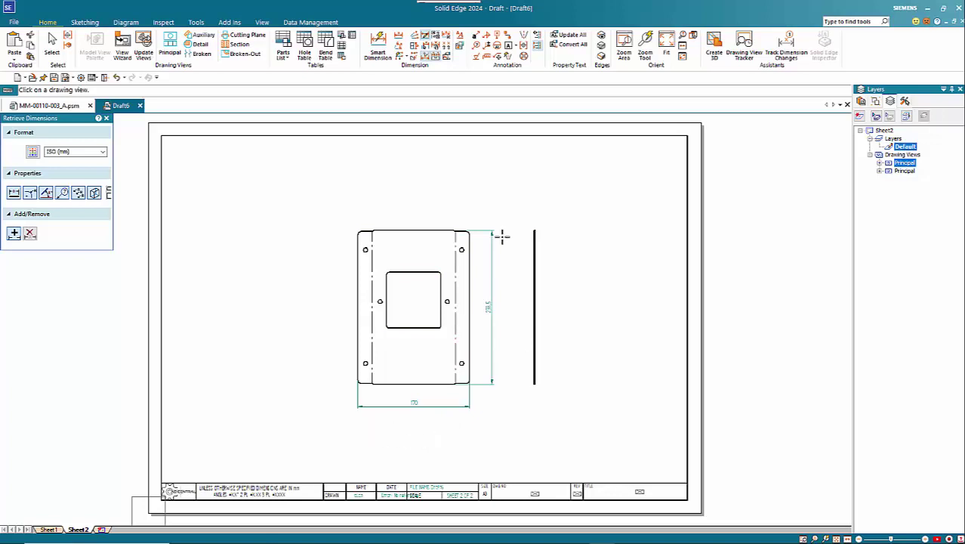
left_click(49, 528)
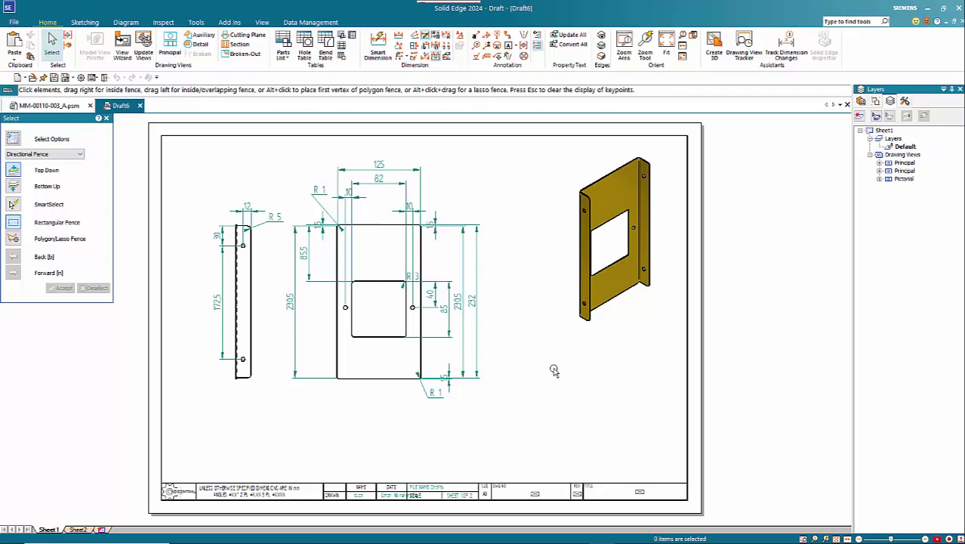
Step: Convert the drawing into a Quicksheet template, emptying all drawing views
left_click(12, 24)
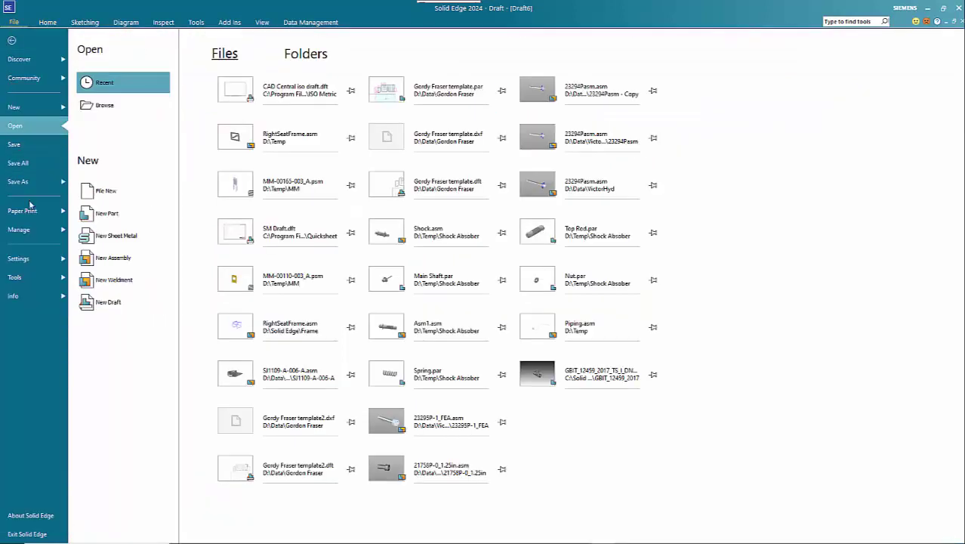
left_click(35, 258)
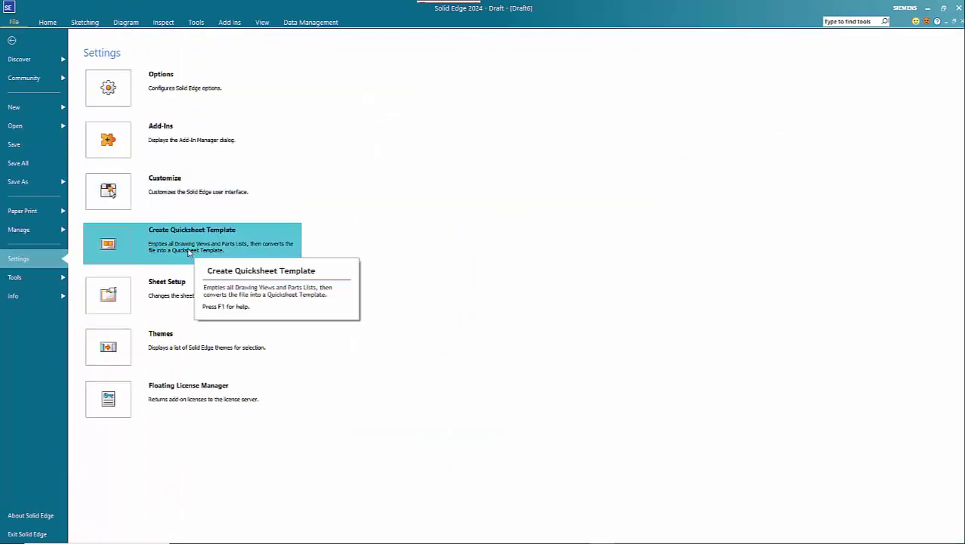
left_click(201, 249)
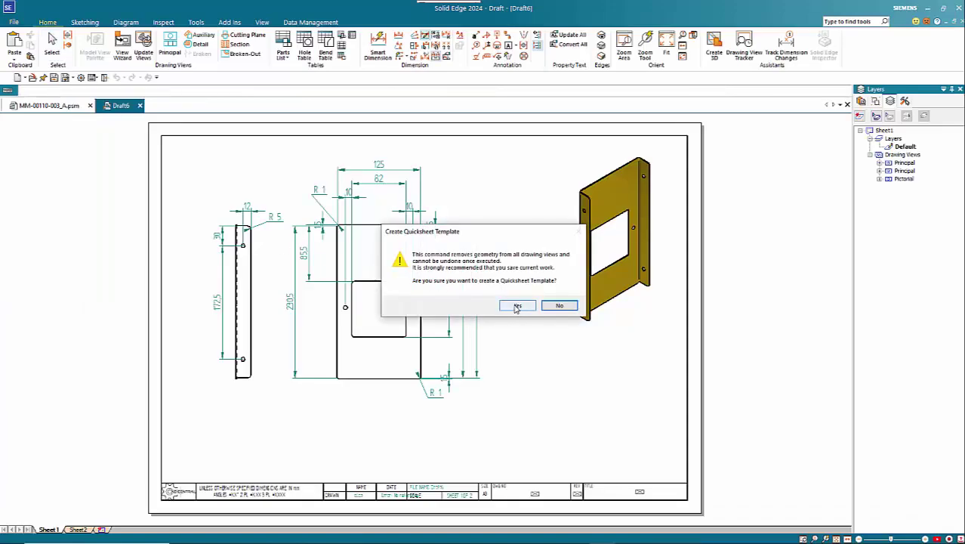
left_click(517, 305)
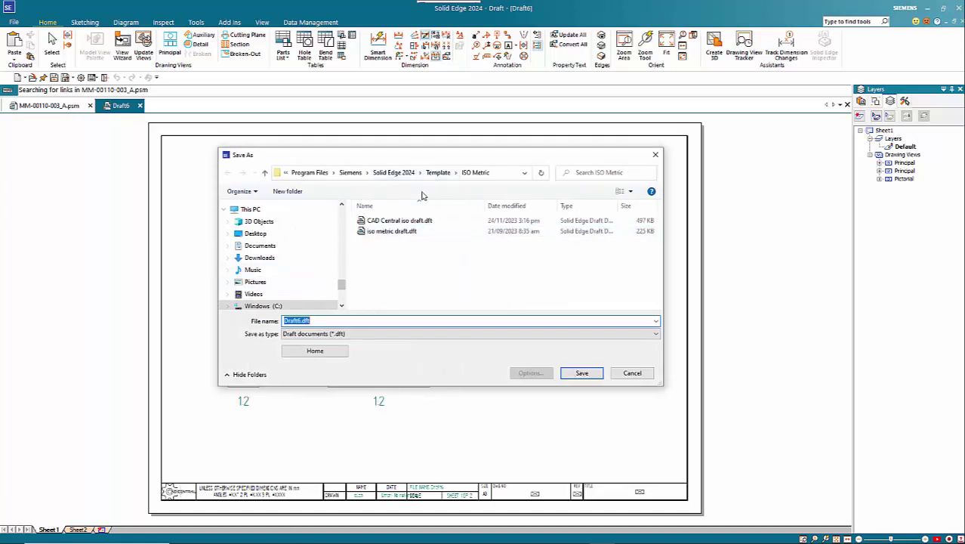
Step: Save the template as CCL Sheet Metal.dft in the Template\Quicksheet folder
left_click(437, 173)
scroll(423, 274, "down", 5)
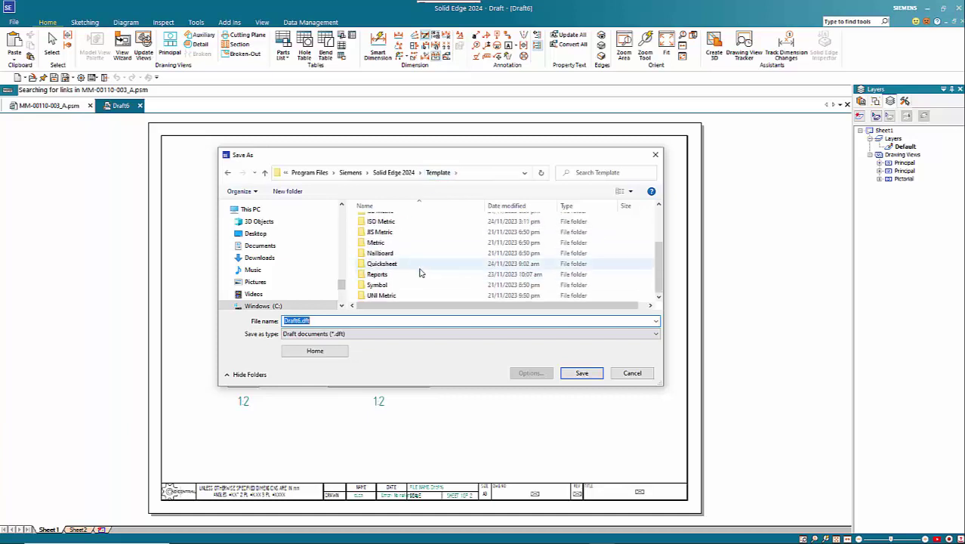
double_click(382, 264)
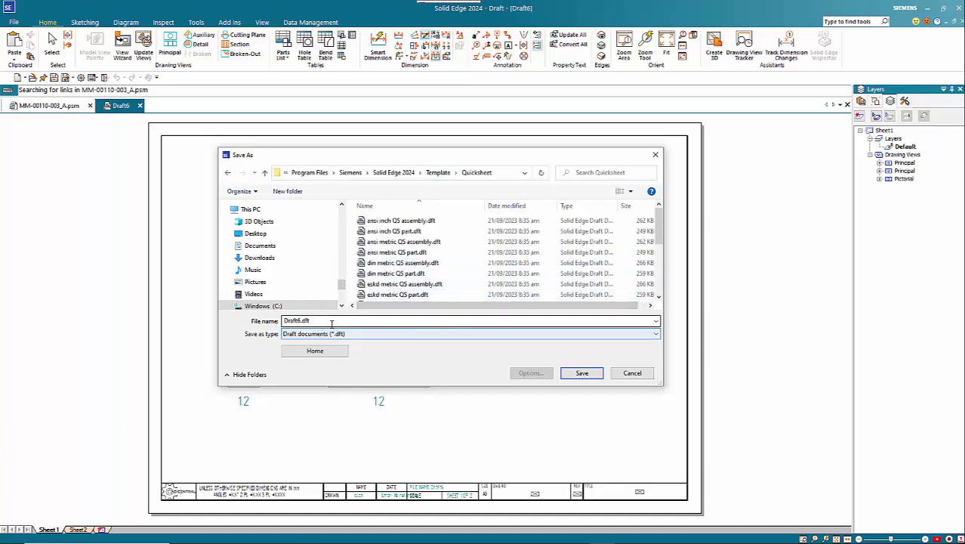
left_click_drag(332, 322, 289, 324)
type("CCL Sheet Metal")
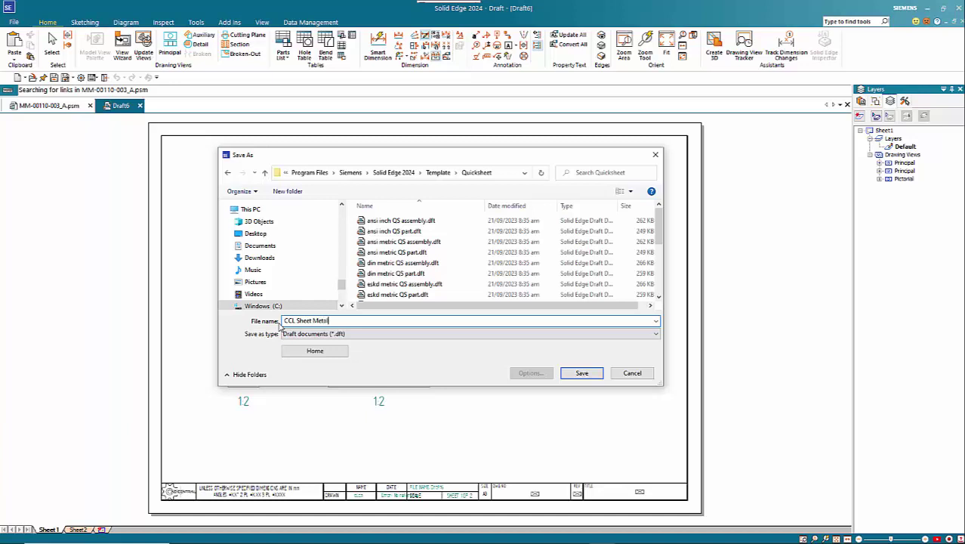
left_click(581, 373)
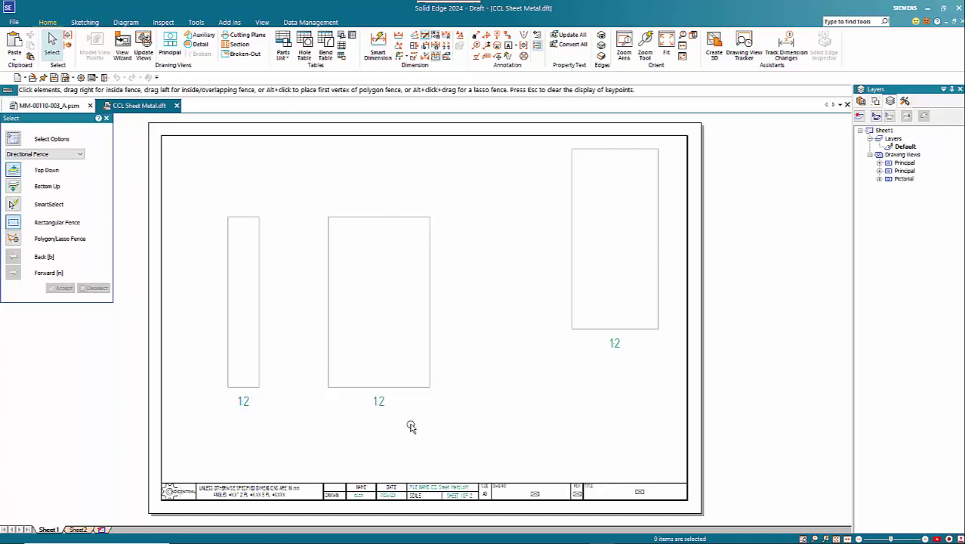
Step: Check the emptied views on both sheets and close the template without saving
left_click(79, 529)
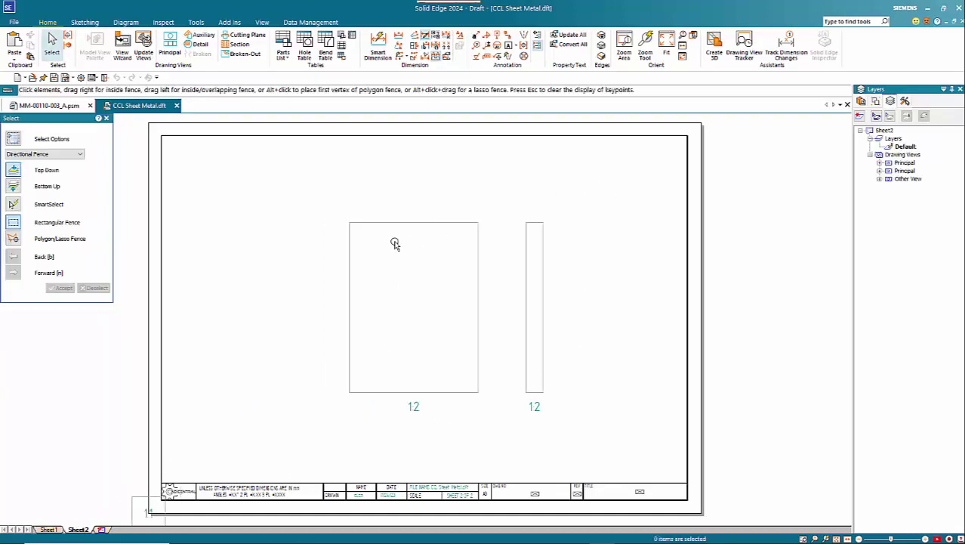
left_click(47, 529)
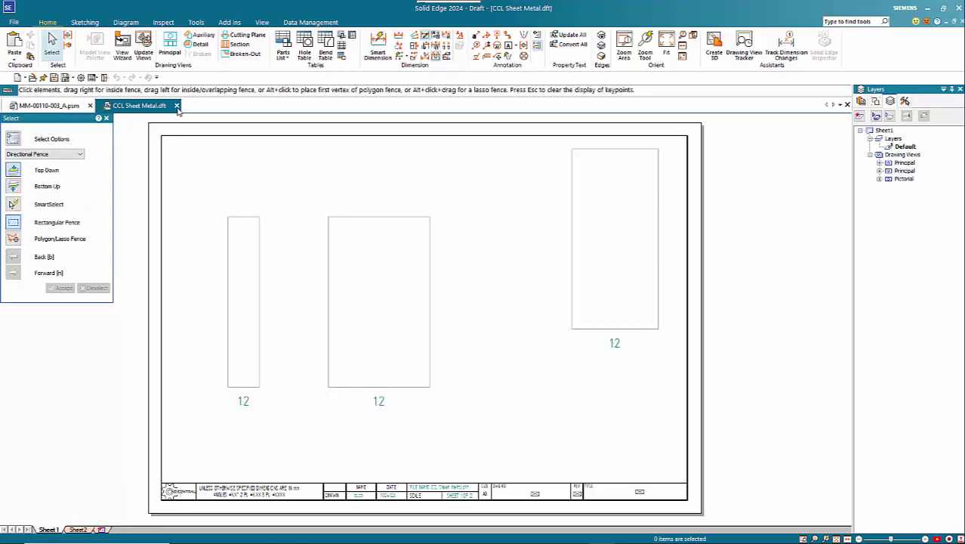
left_click(177, 106)
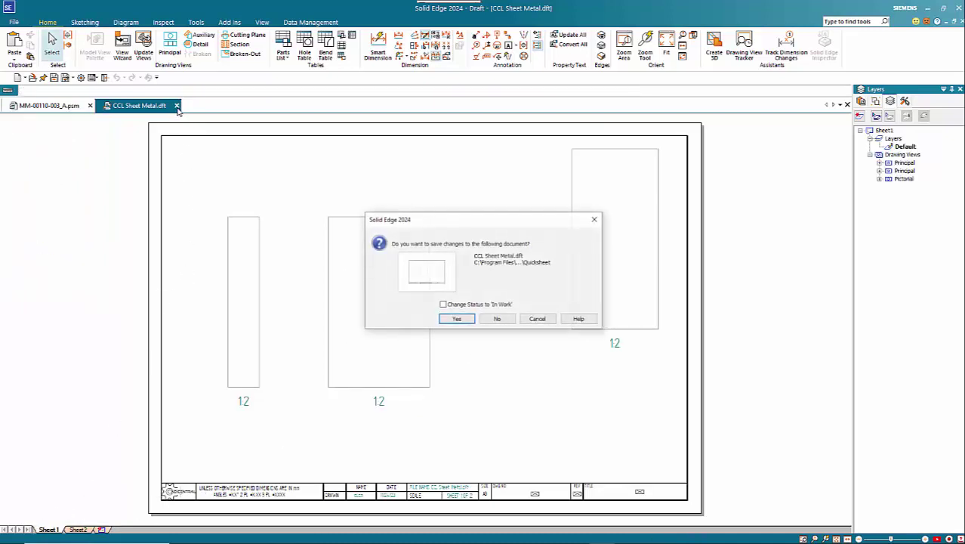
left_click(497, 319)
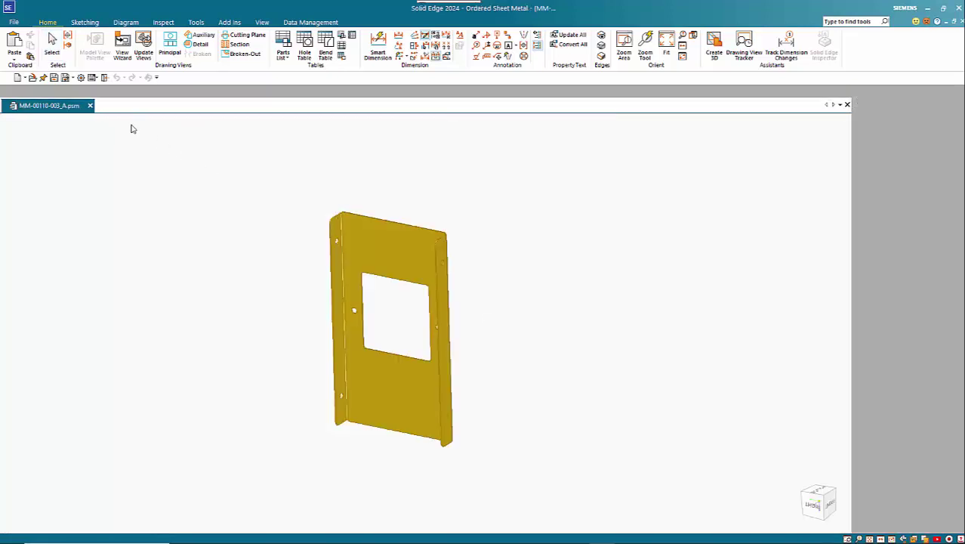
Step: Create a new draft from the CCL Sheet Metal.dft Quicksheet template
left_click(21, 24)
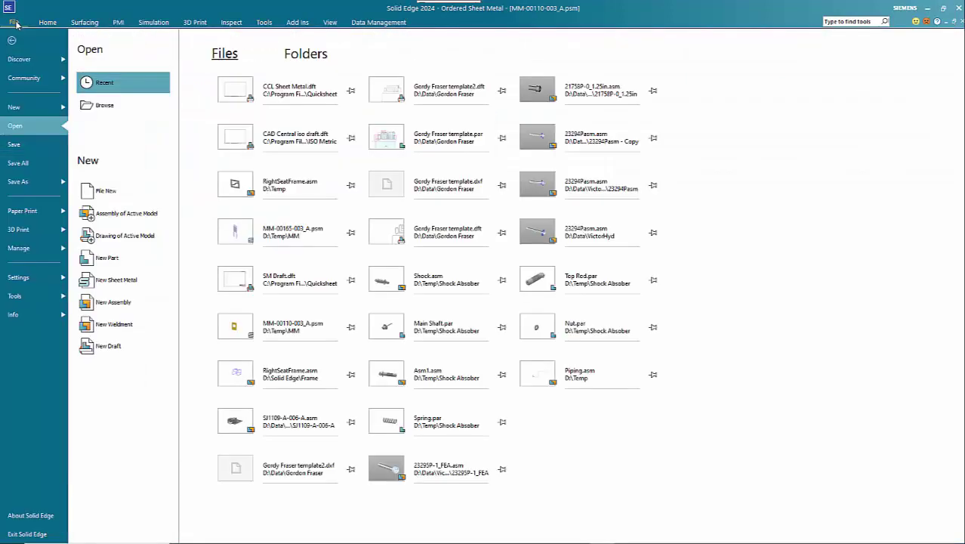
left_click(28, 107)
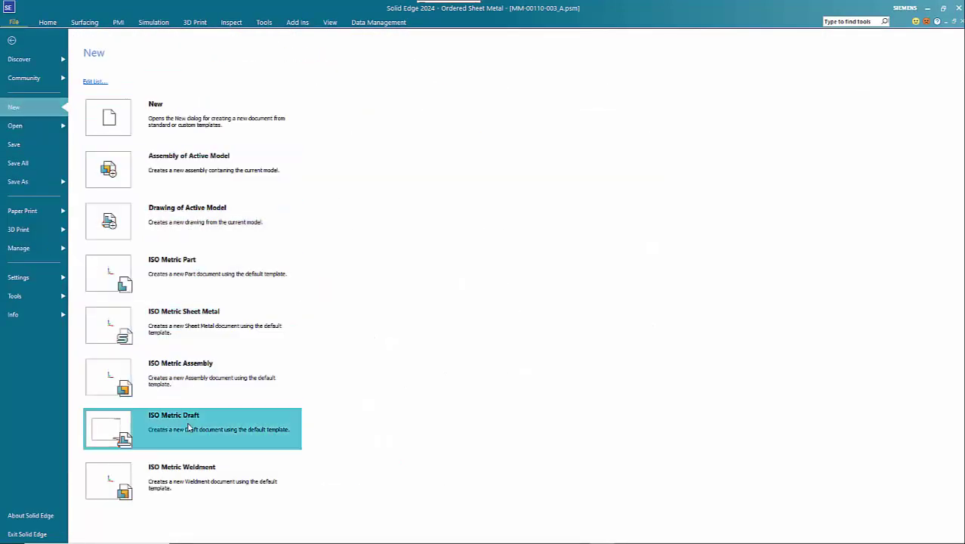
key("ctrl+n")
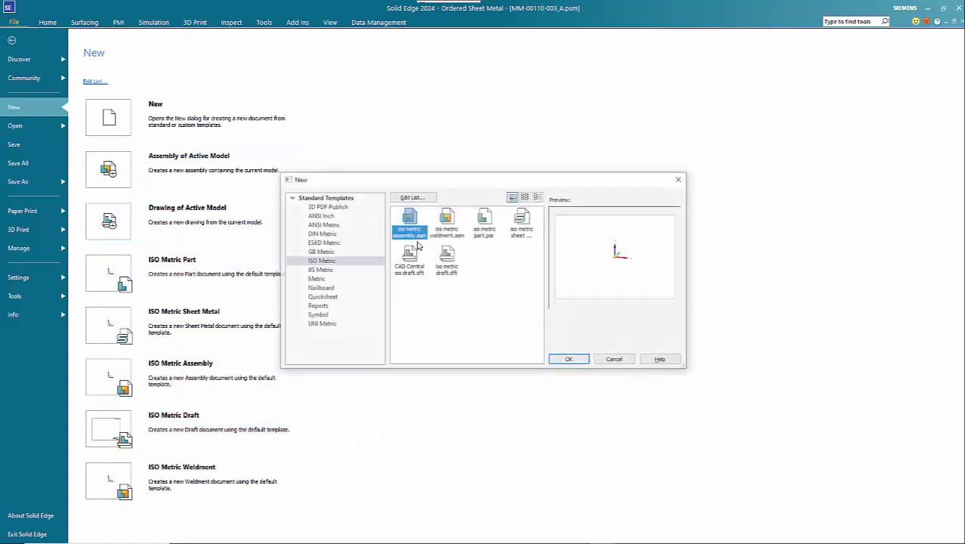
left_click(322, 298)
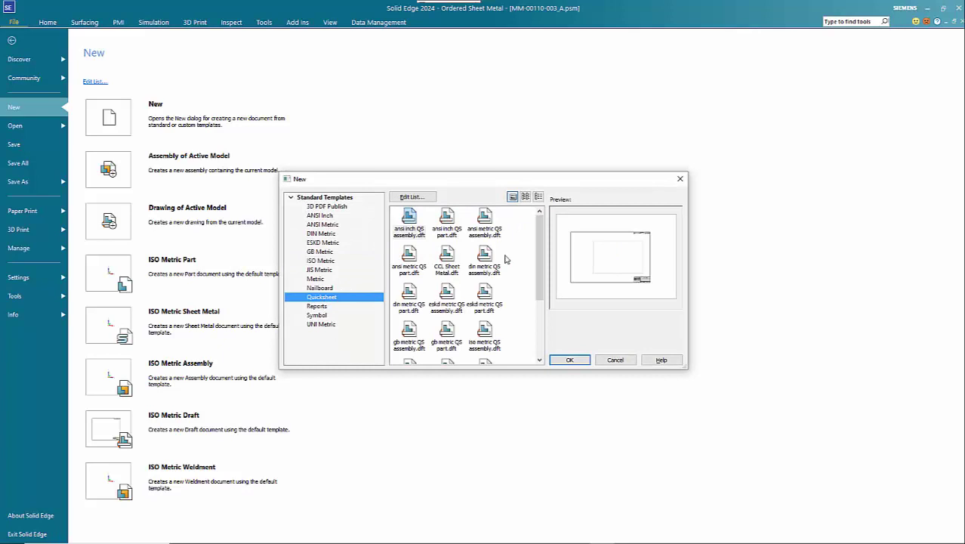
double_click(449, 262)
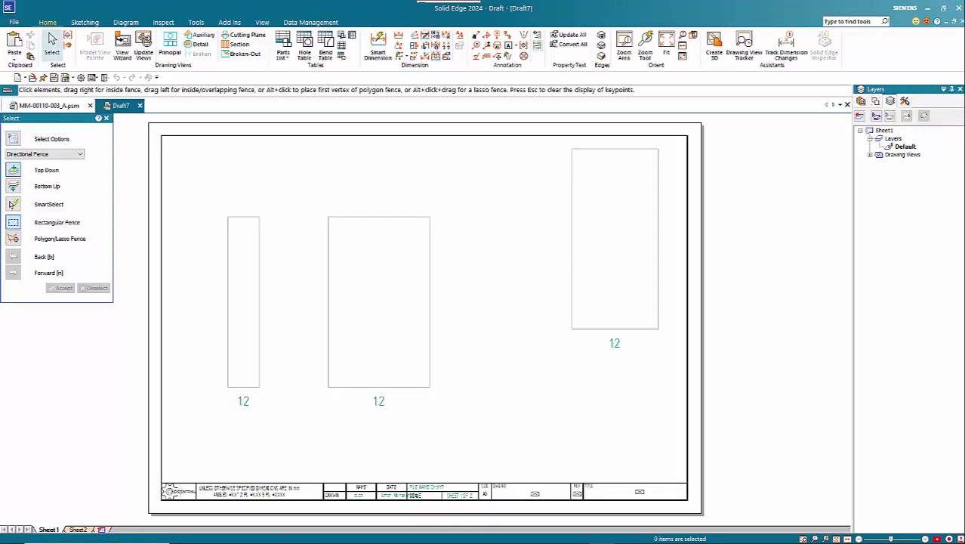
Step: Drop MM-00165-003_A.psm from File Explorer into the draft to fill its views
left_click_drag(964, 86, 837, 80)
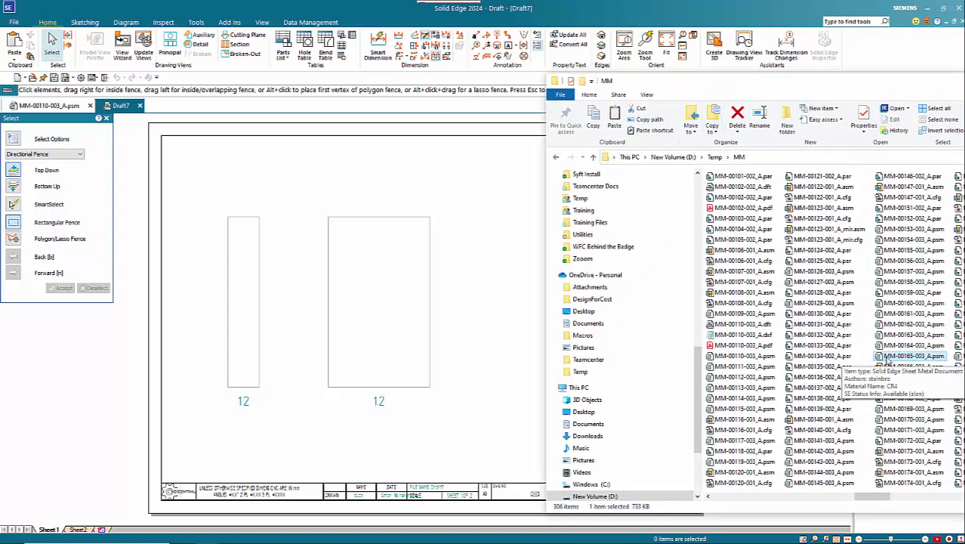
mouse_move(888, 358)
left_mouse_down()
mouse_move(846, 336)
mouse_move(404, 317)
left_mouse_up()
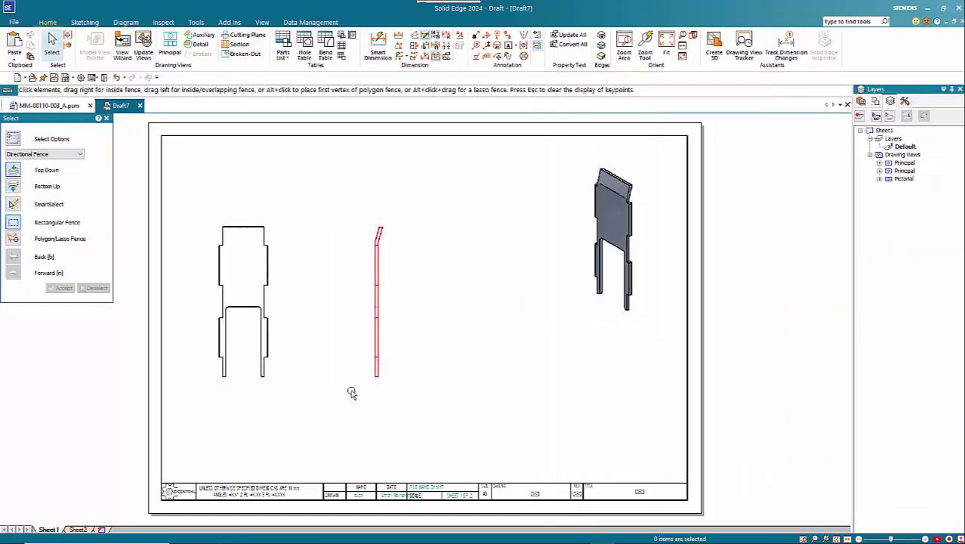
Step: Check the flat pattern on Sheet2 and the three part views on Sheet1
left_click(79, 529)
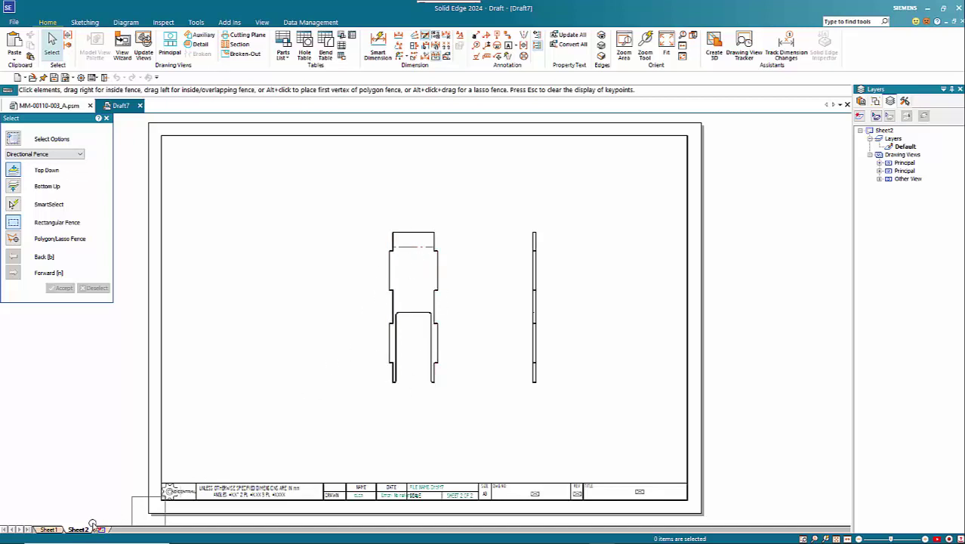
left_click(49, 530)
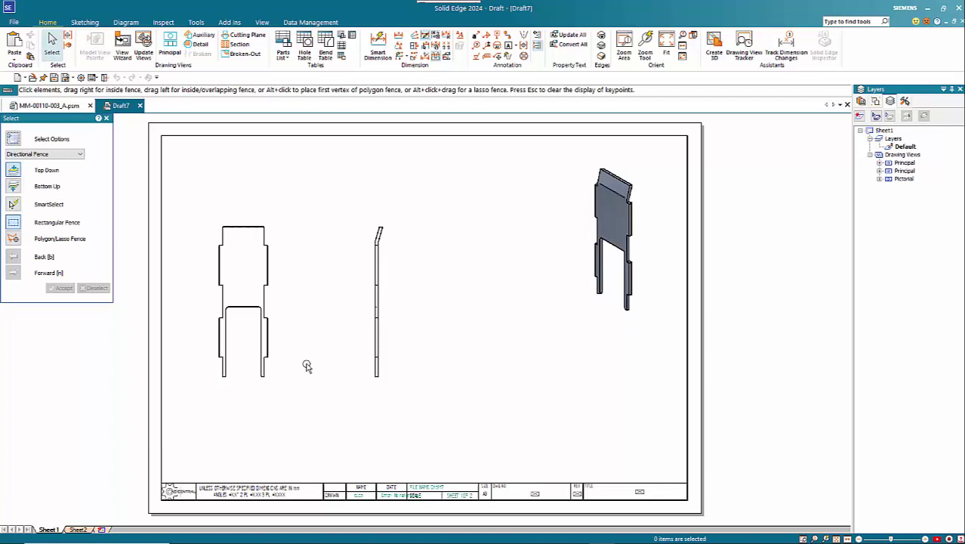